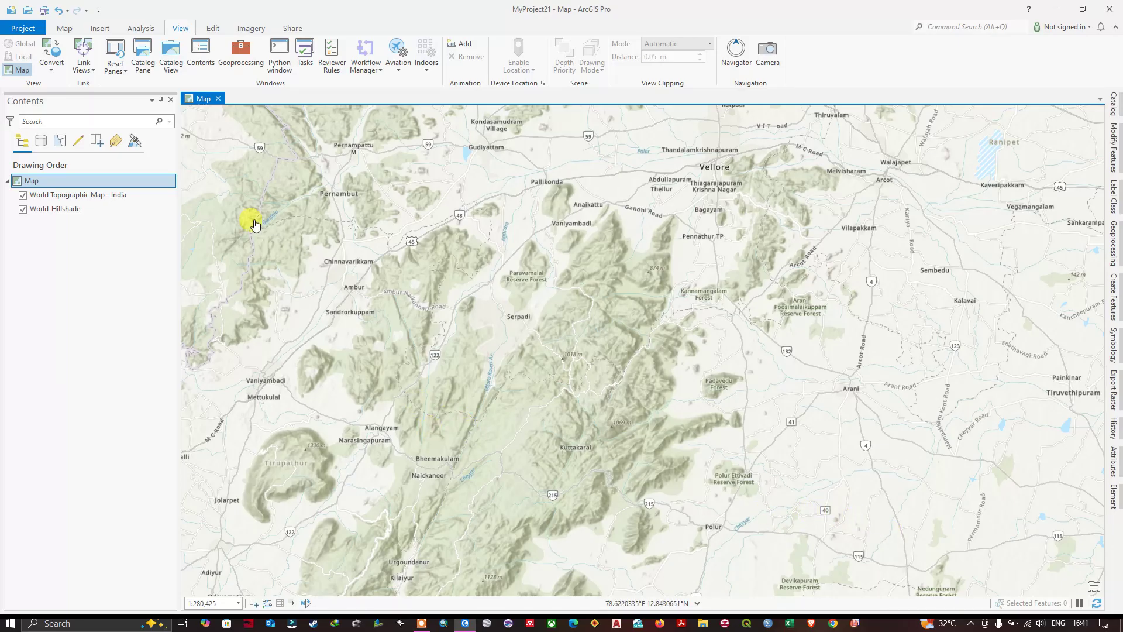
# - Replace the old Geoprocessing search with 'gpx to features' and open the GPX To Features tool
pyautogui.click(64, 28)
pyautogui.click(179, 28)
pyautogui.click(241, 59)
pyautogui.click(241, 59)
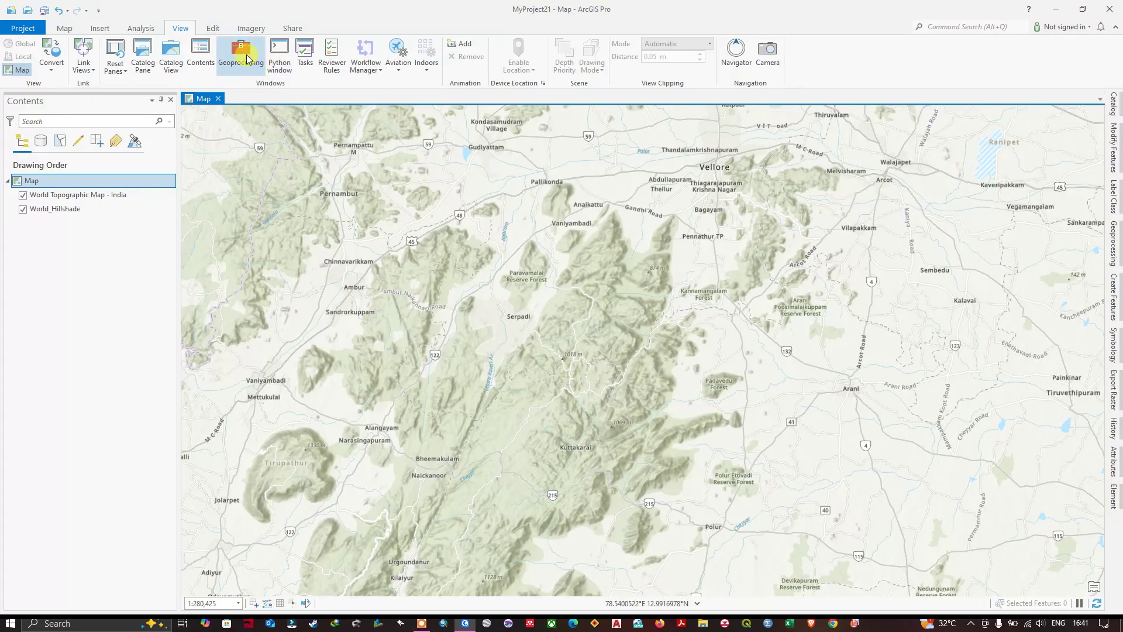
pyautogui.click(242, 59)
pyautogui.moveTo(994, 122); pyautogui.dragTo(925, 124)
pyautogui.press('BackSpace')
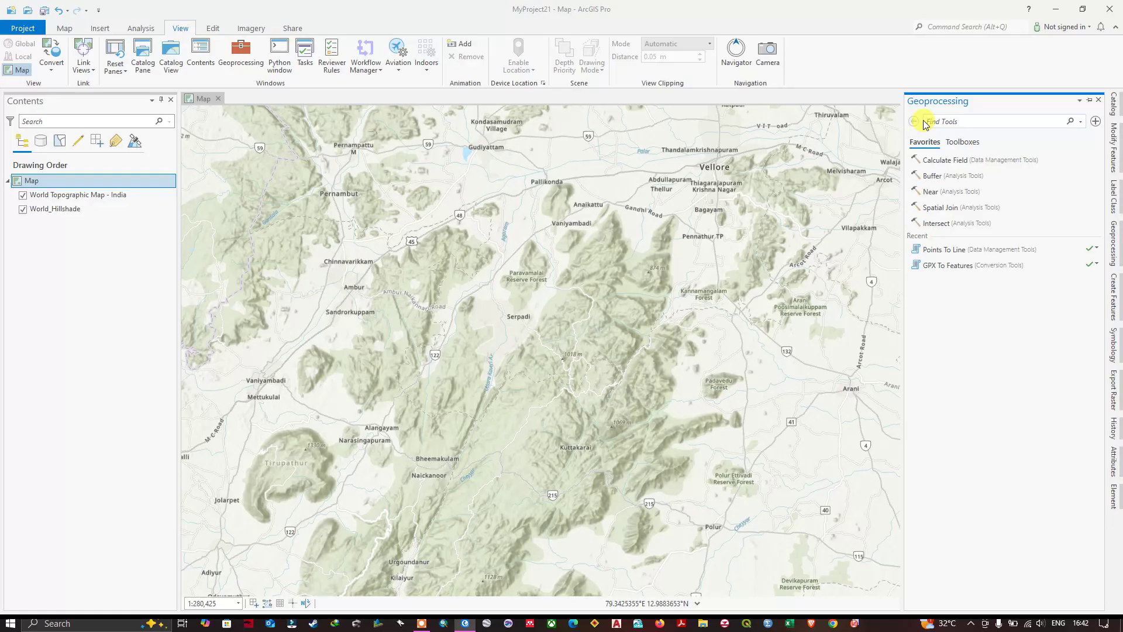
pyautogui.write('gpx to features')
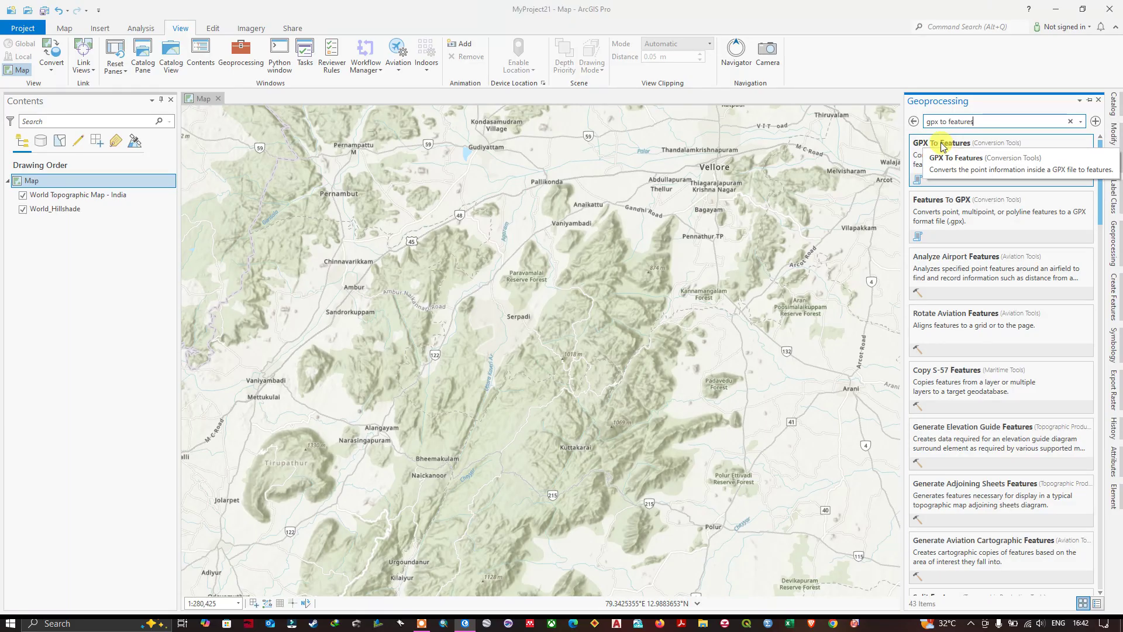
pyautogui.click(943, 146)
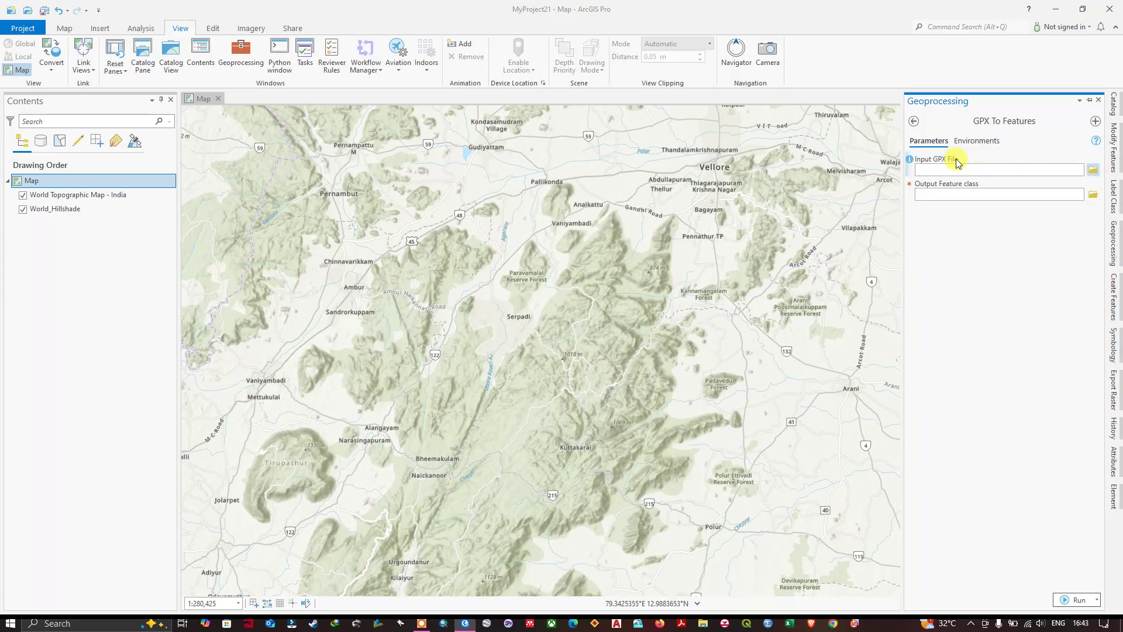
# - Choose F:\ArcGIS_Pro\GPS_Data\Track_Day3.gpx as the Input GPX File
pyautogui.click(1093, 170)
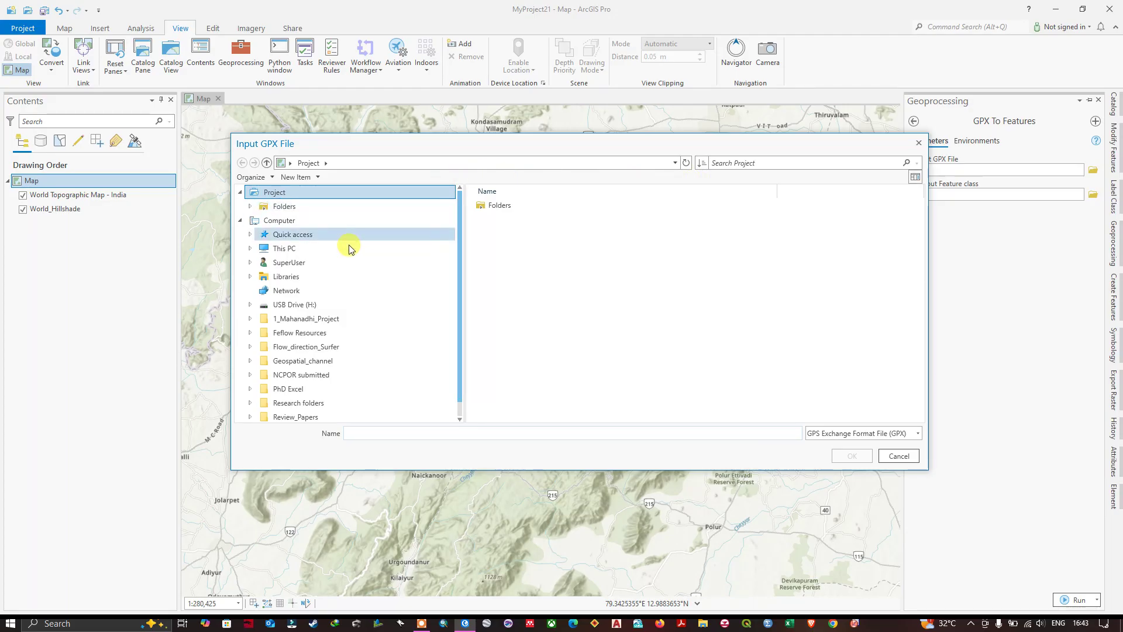
pyautogui.click(325, 248)
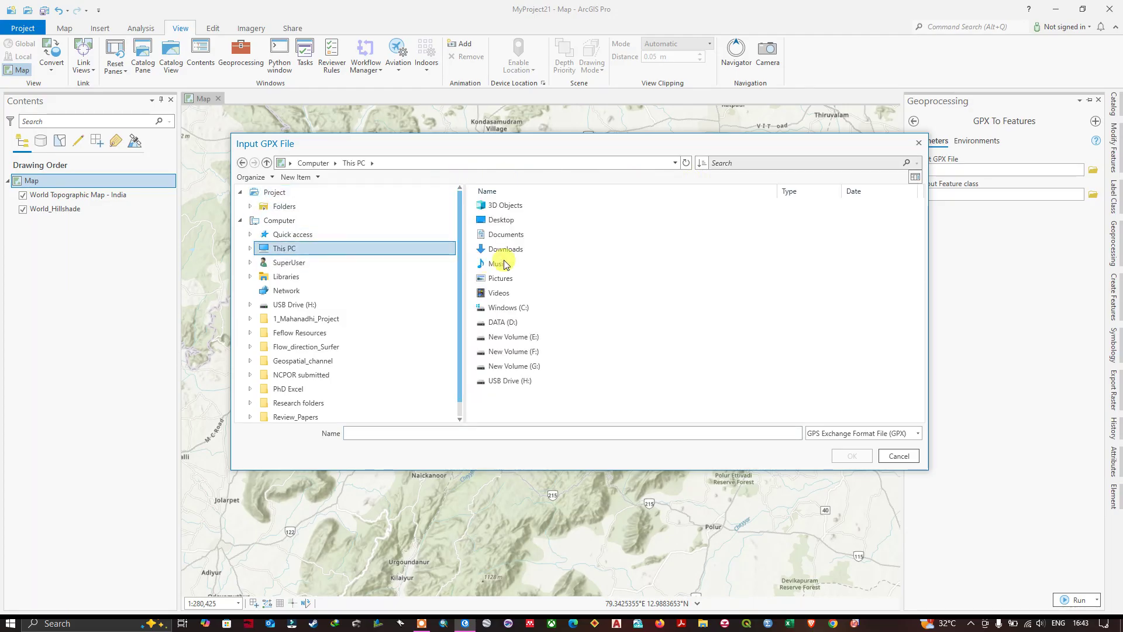
pyautogui.doubleClick(542, 356)
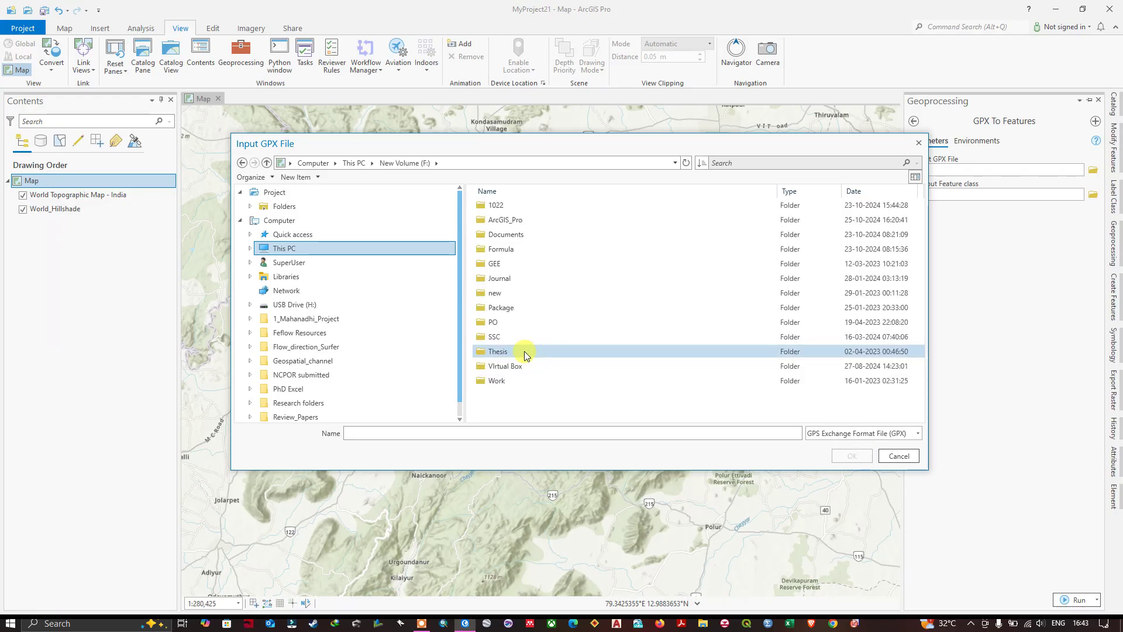
pyautogui.doubleClick(517, 220)
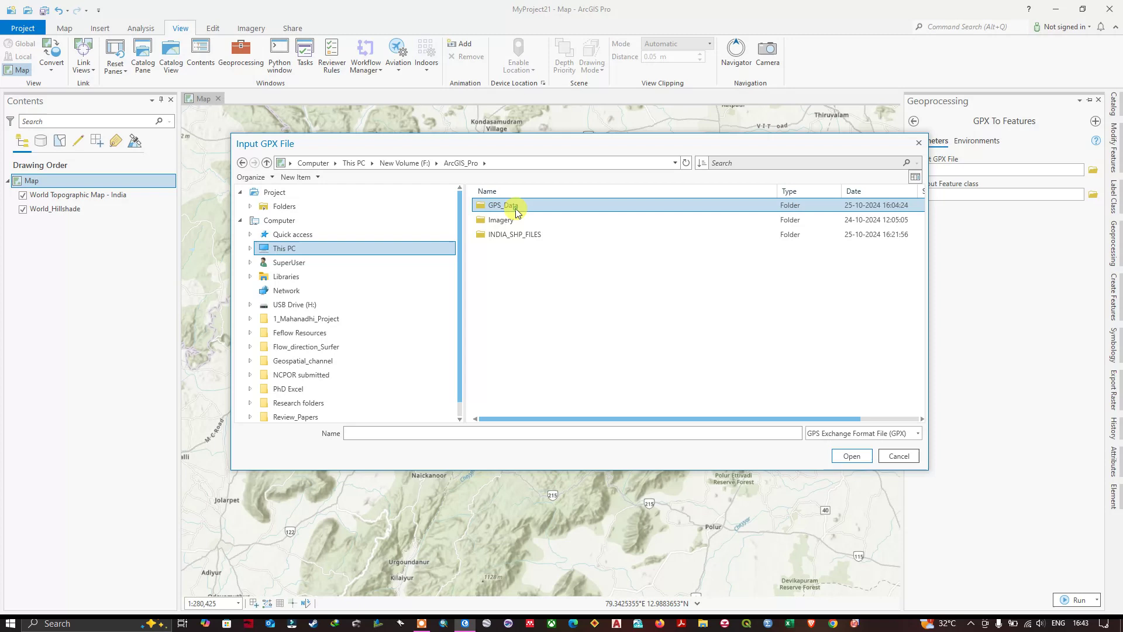
pyautogui.doubleClick(513, 206)
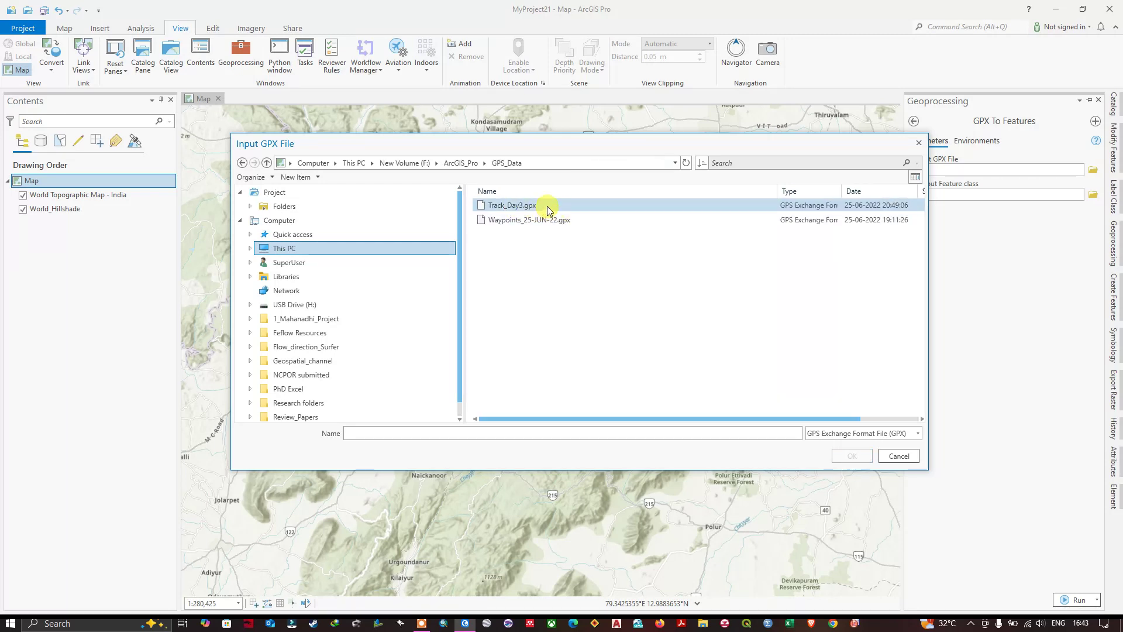
pyautogui.click(518, 208)
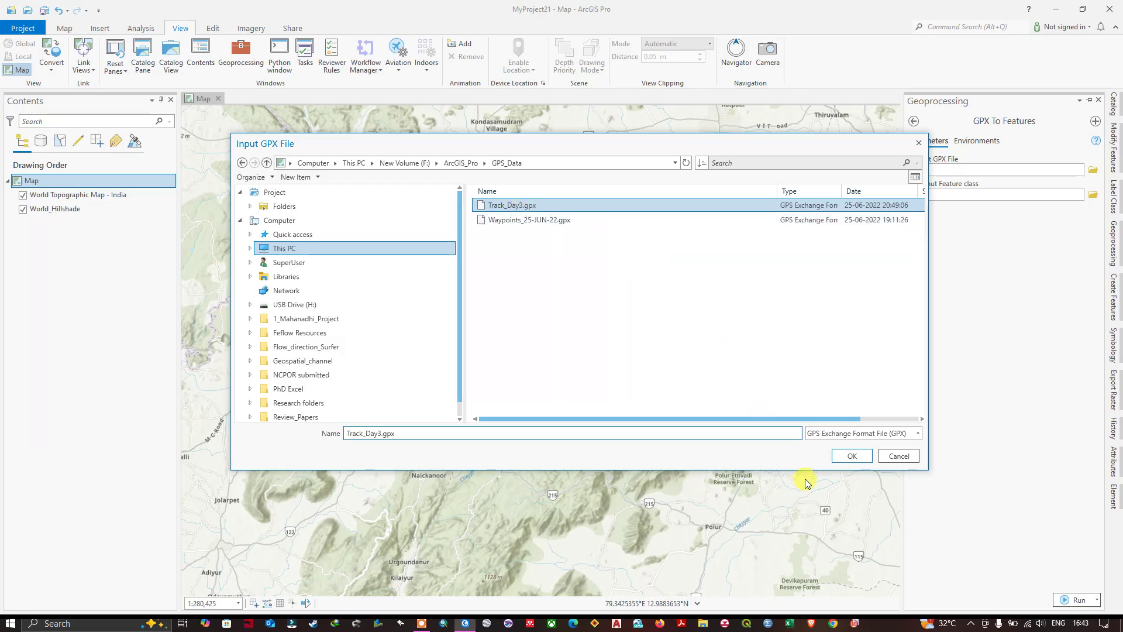
pyautogui.click(844, 461)
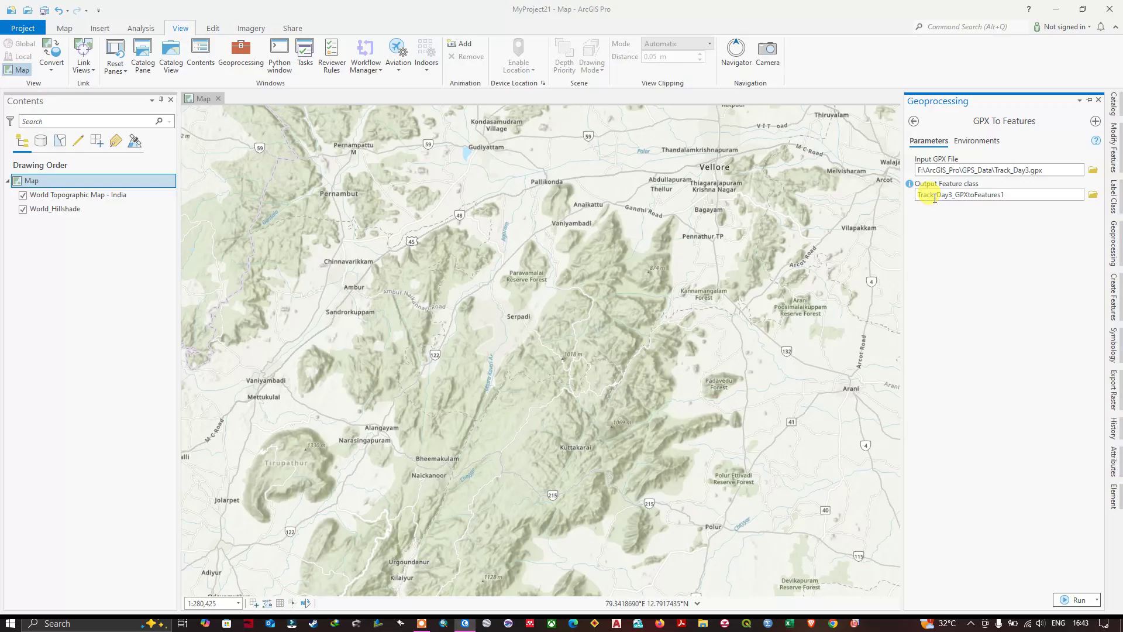
# - Name the output feature class 'Route' and save it in the GPS_Data folder
pyautogui.click(1093, 201)
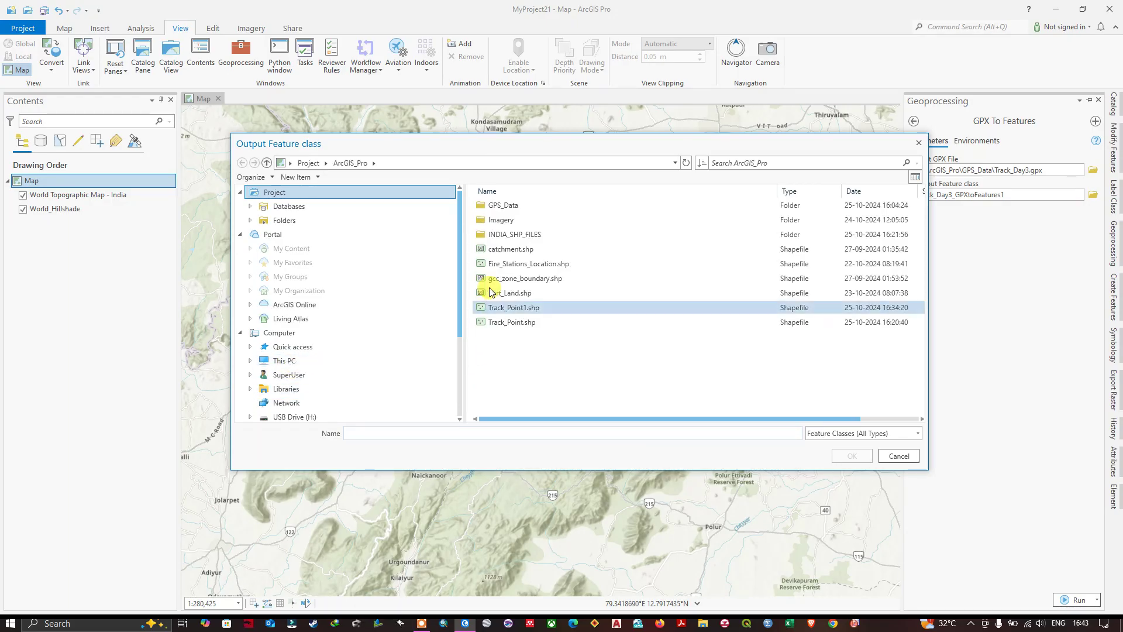
pyautogui.doubleClick(520, 209)
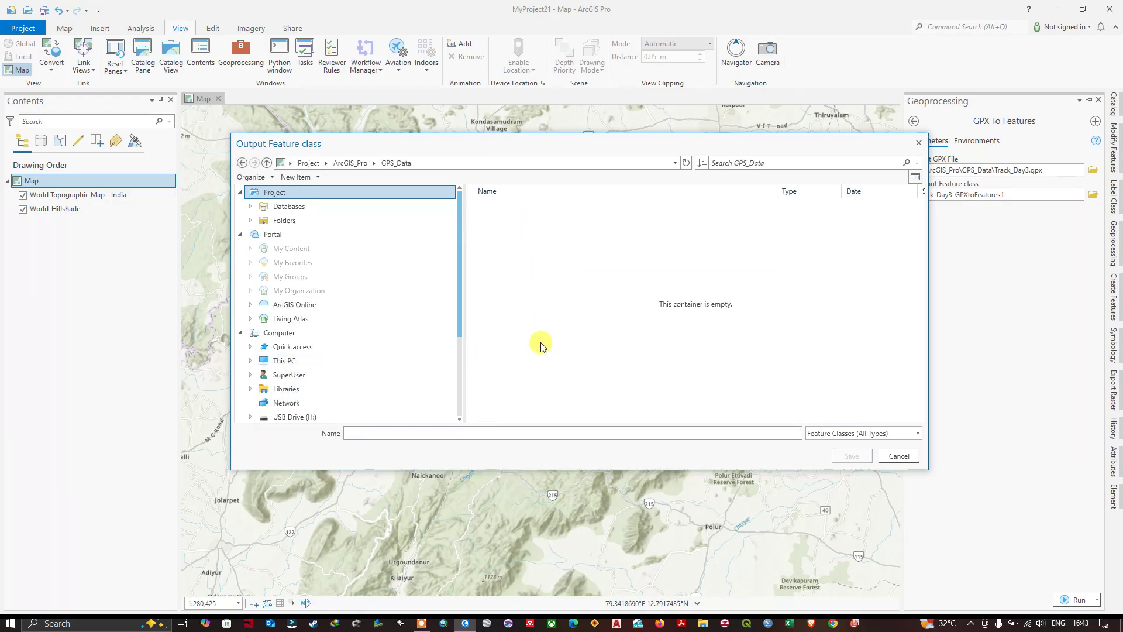
pyautogui.click(450, 434)
pyautogui.write('R')
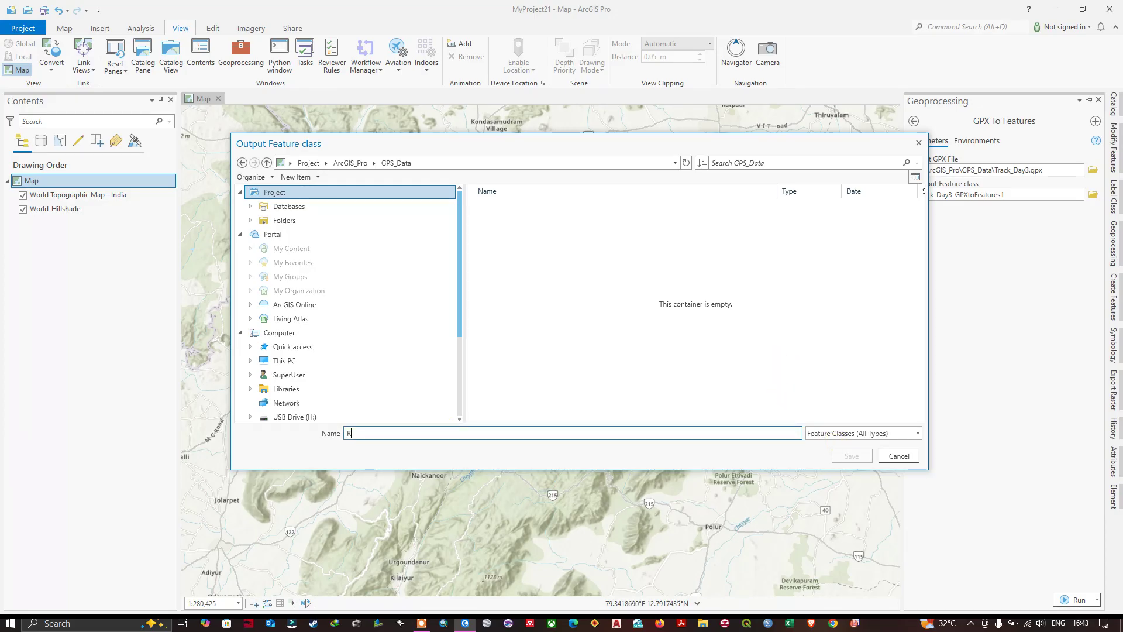
pyautogui.write('oute')
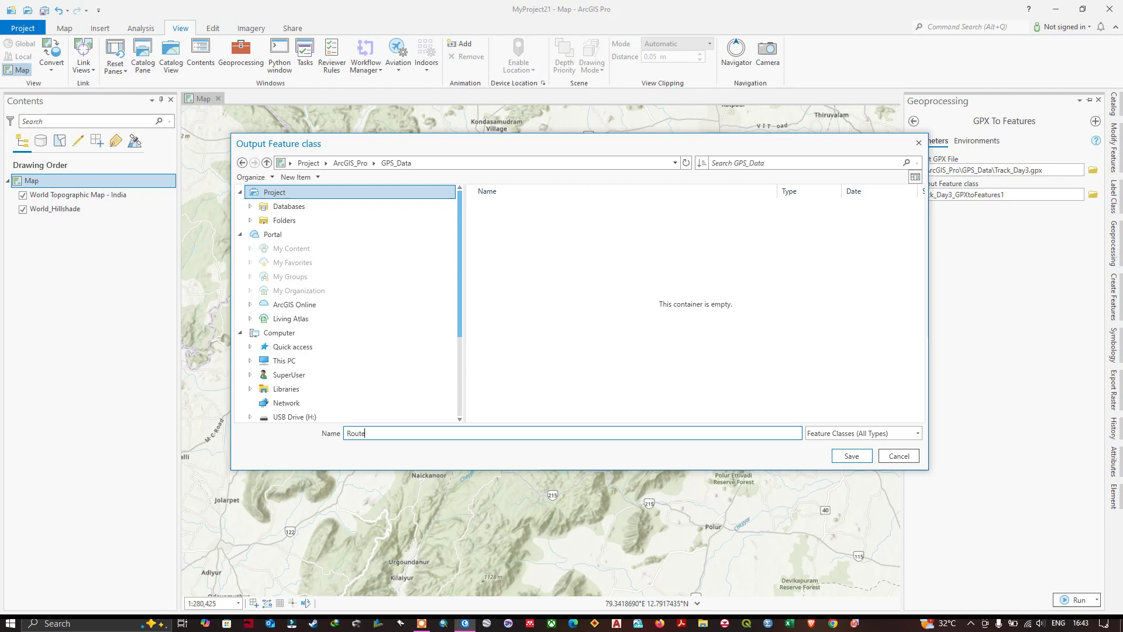
pyautogui.click(849, 457)
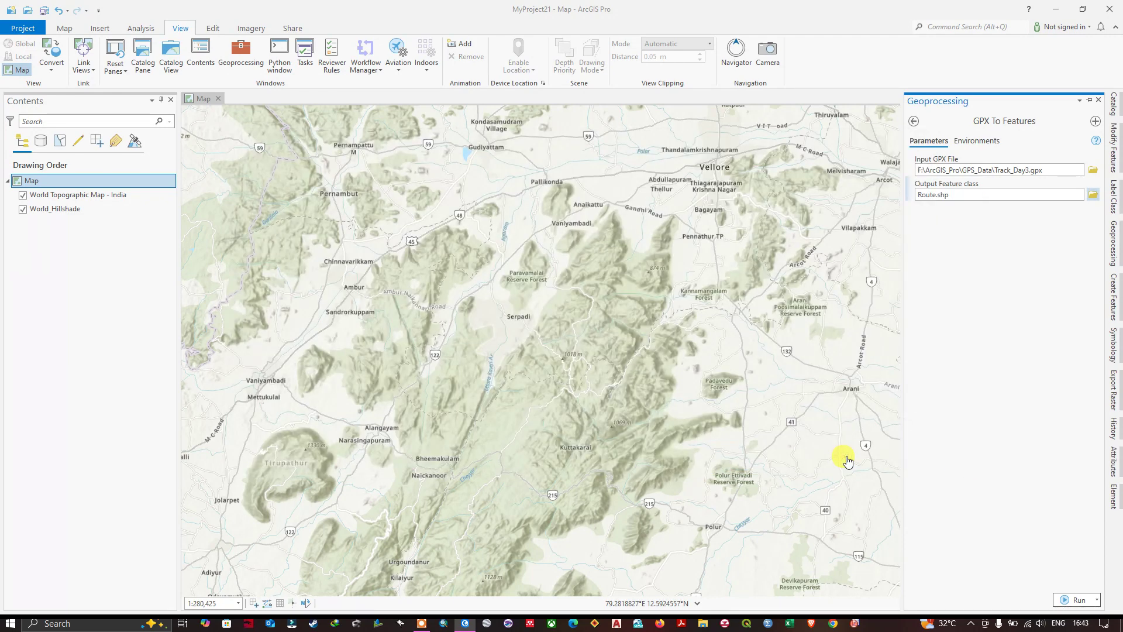
# - Run GPX To Features to create the Route point layer, then set the pane to auto-hide
pyautogui.click(1071, 601)
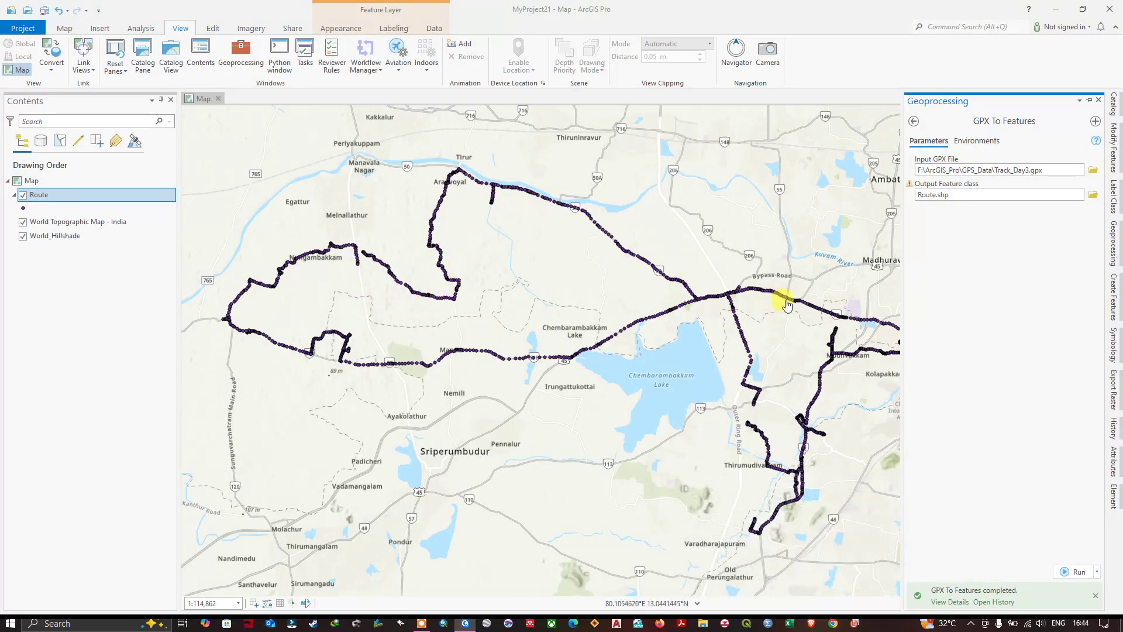
pyautogui.click(1091, 102)
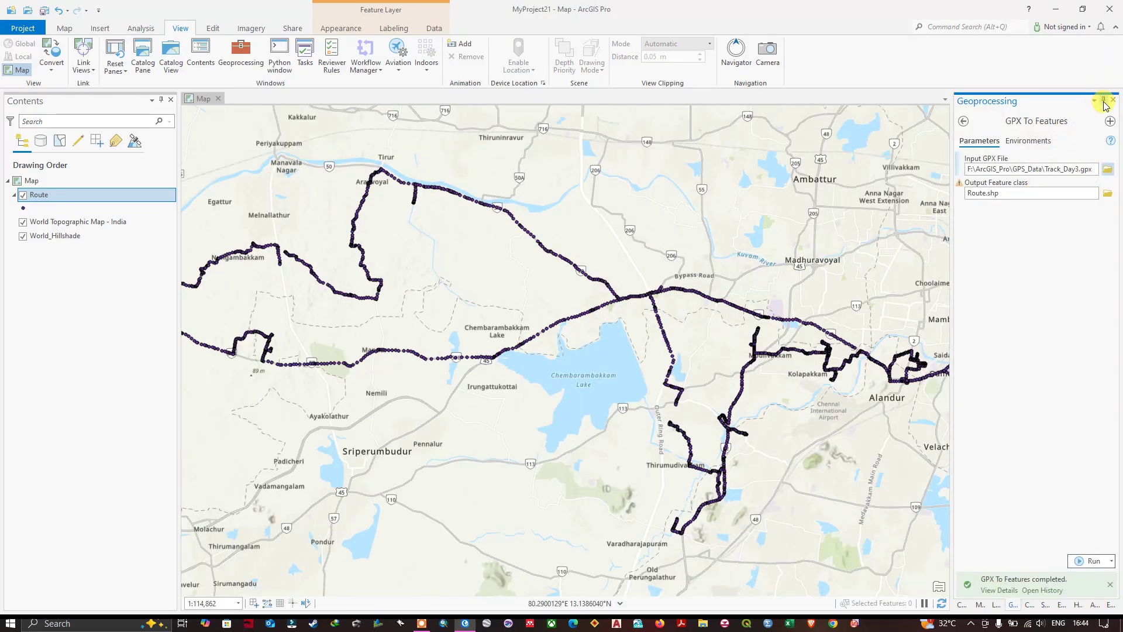
pyautogui.click(1104, 102)
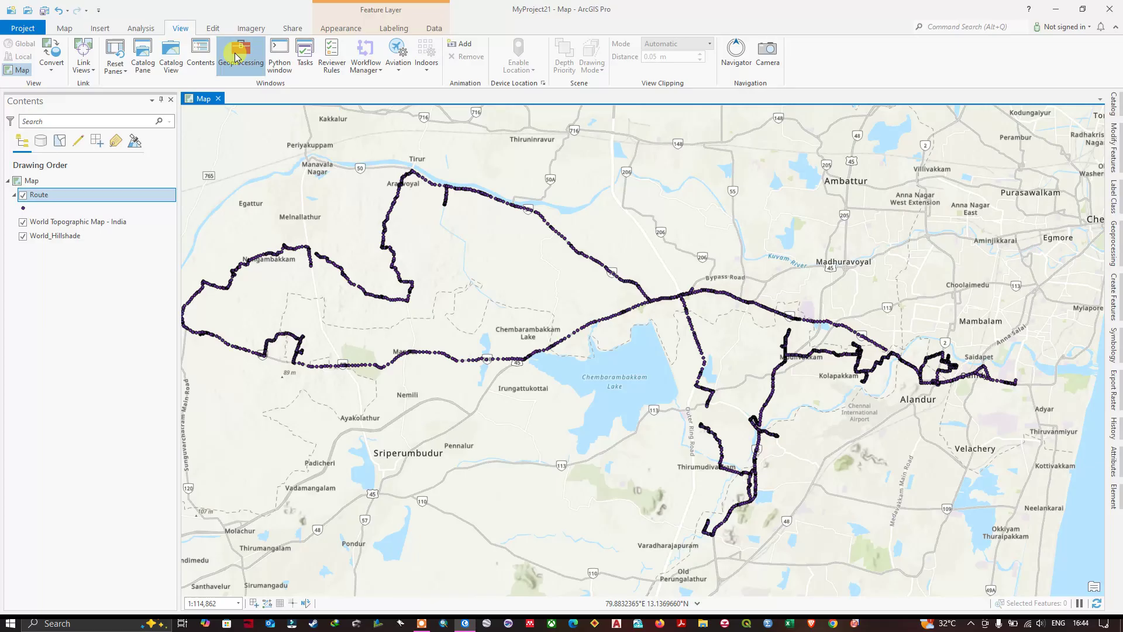
# - Replace the old Geoprocessing search with 'point to lin' and open the Points To Line tool
pyautogui.click(235, 56)
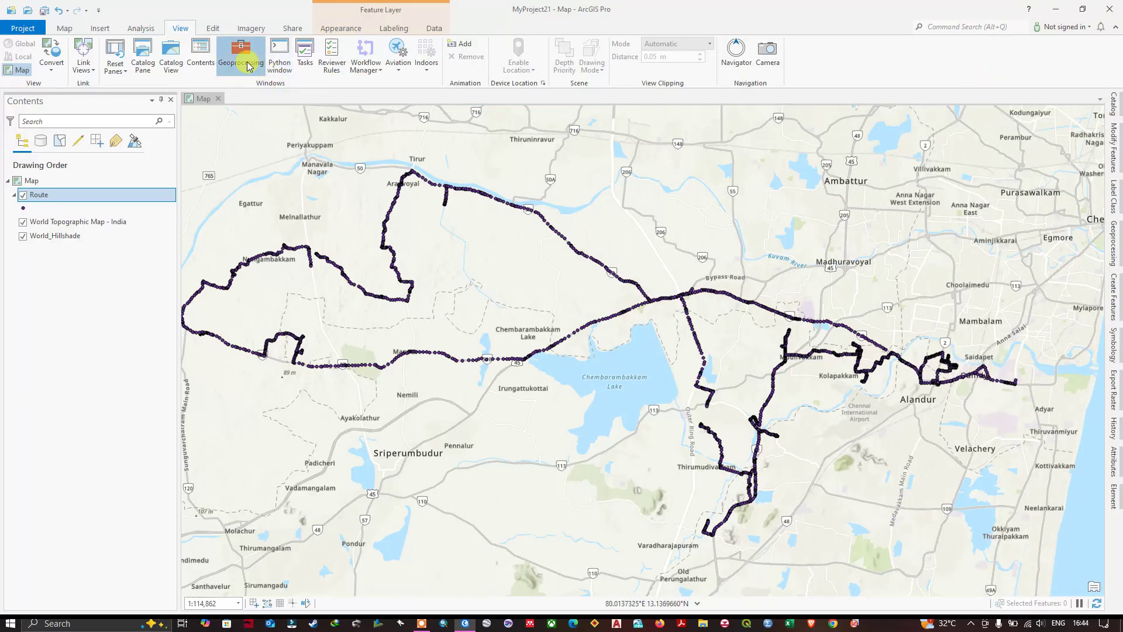
pyautogui.click(249, 66)
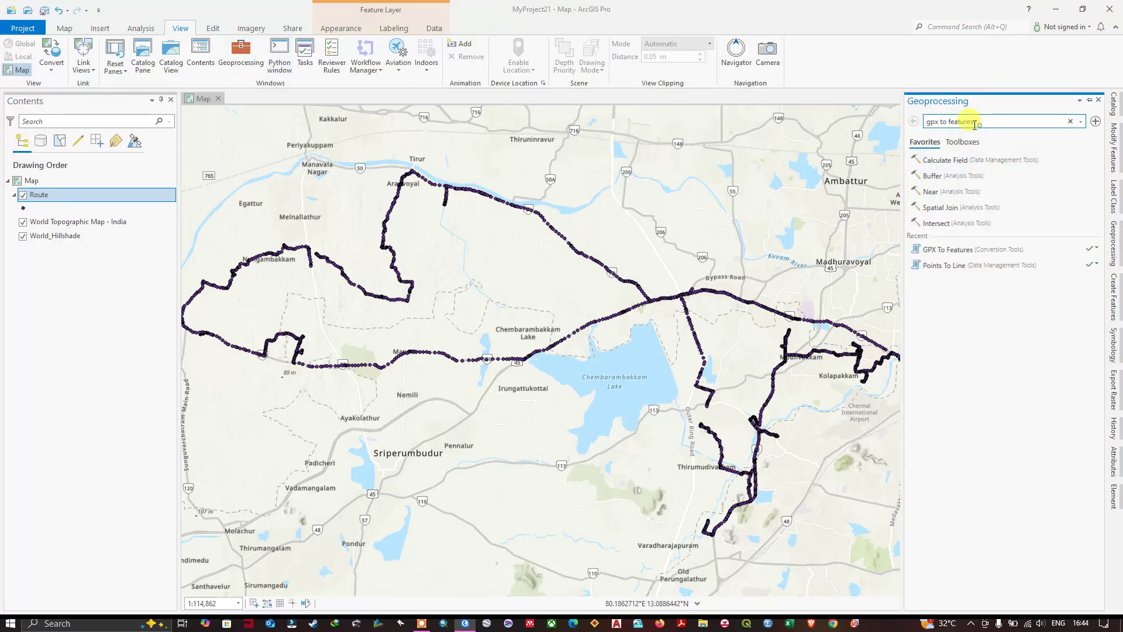
pyautogui.moveTo(975, 124); pyautogui.dragTo(923, 124)
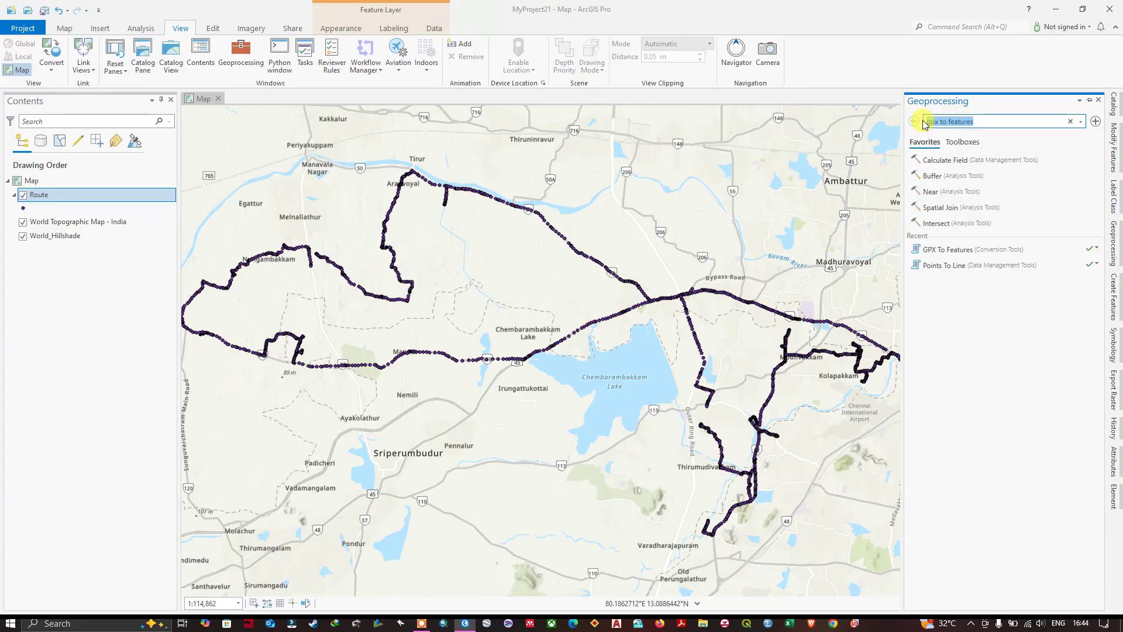
pyautogui.write('point ')
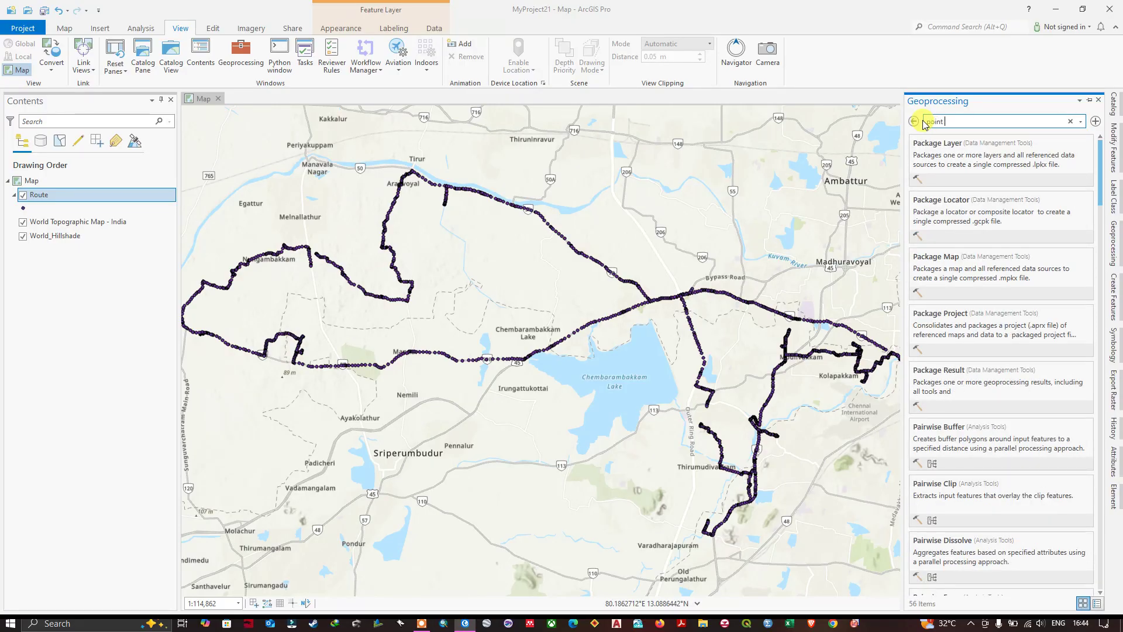
pyautogui.write('to')
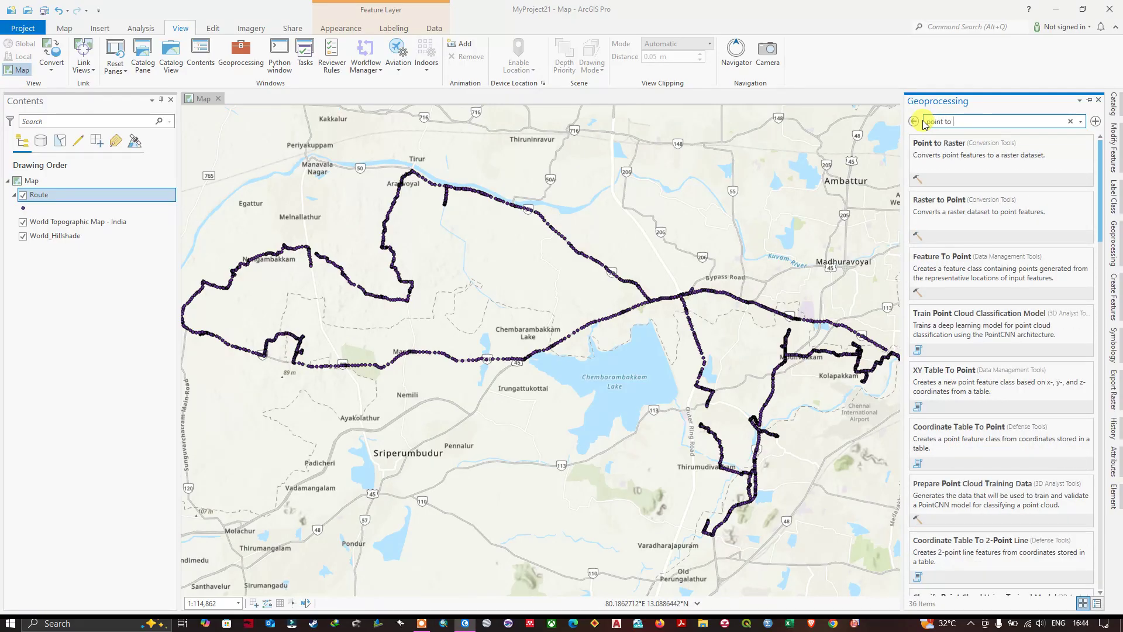
pyautogui.write(' line')
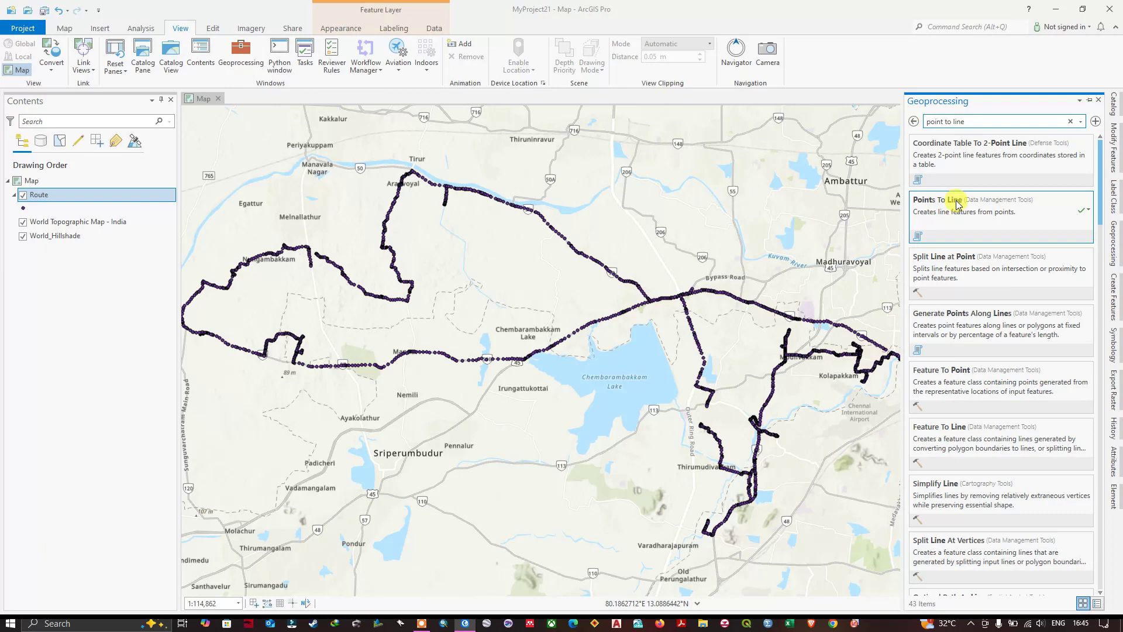
pyautogui.click(937, 202)
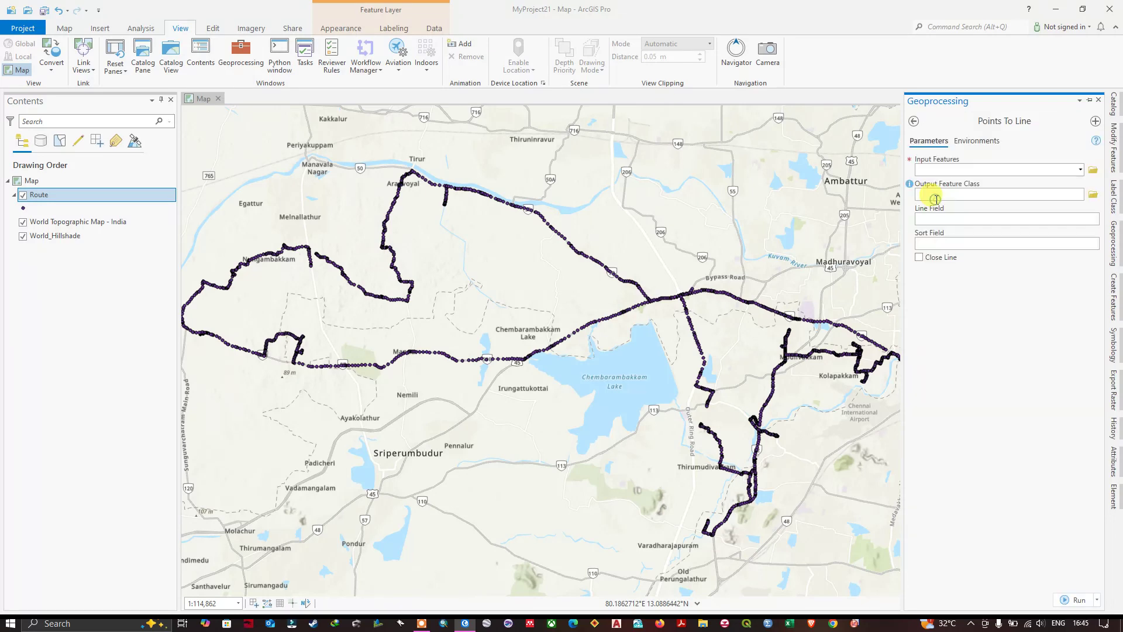
# - Set Points To Line input features to Route and the Line Field to Id
pyautogui.click(1080, 170)
pyautogui.click(959, 181)
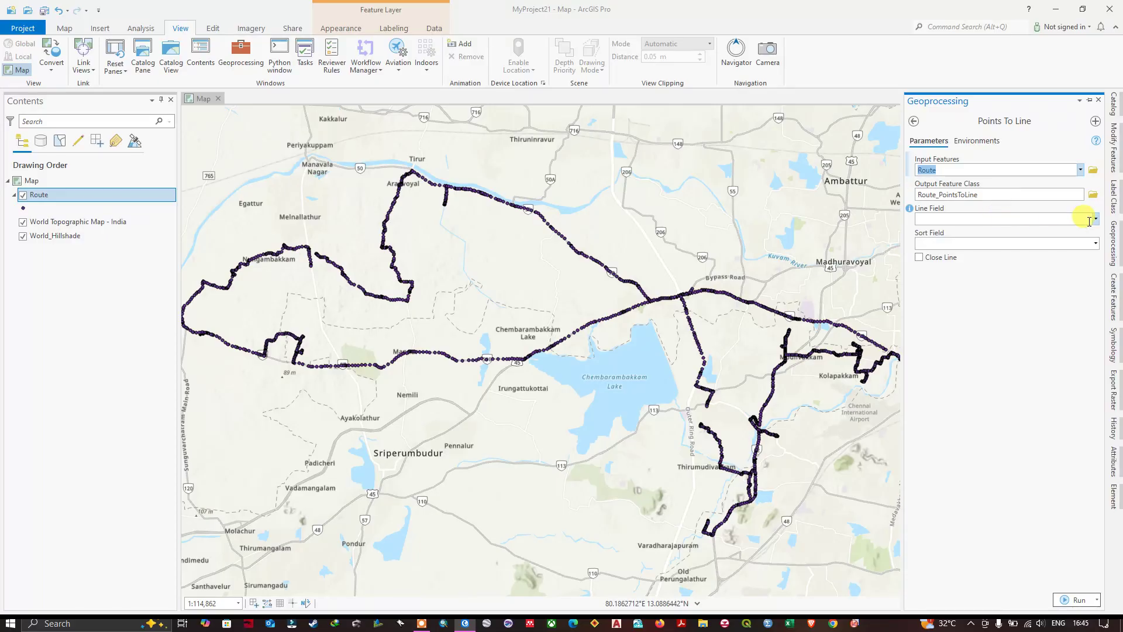
pyautogui.click(1095, 220)
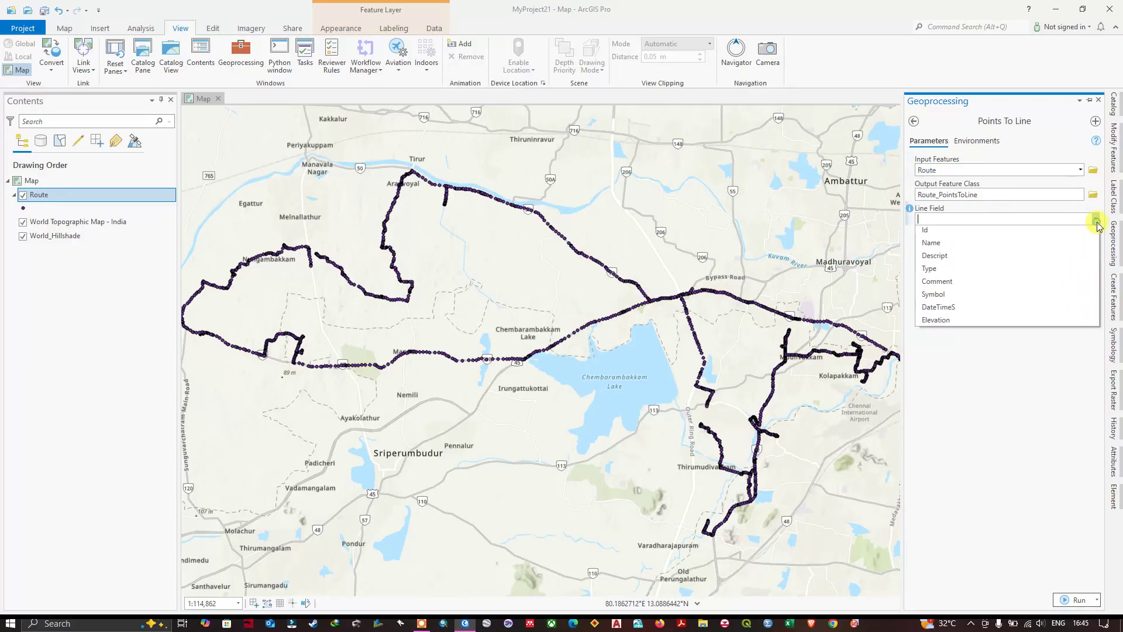
pyautogui.click(934, 233)
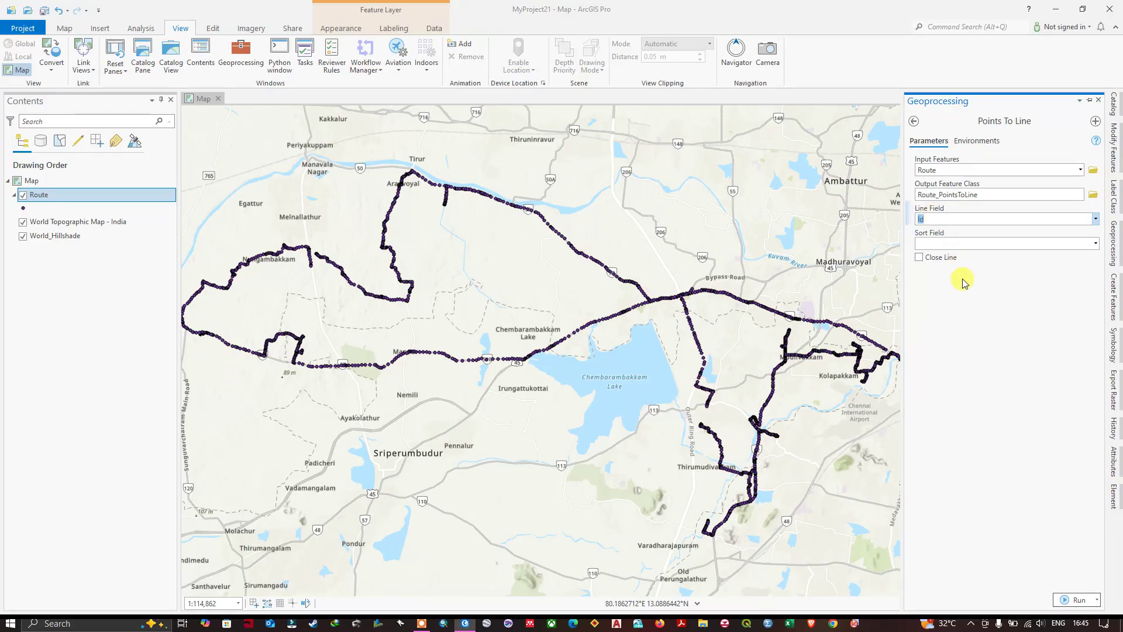
# - Run Points To Line to create Route_PointsToLine, then hide the Route points layer
pyautogui.click(1073, 601)
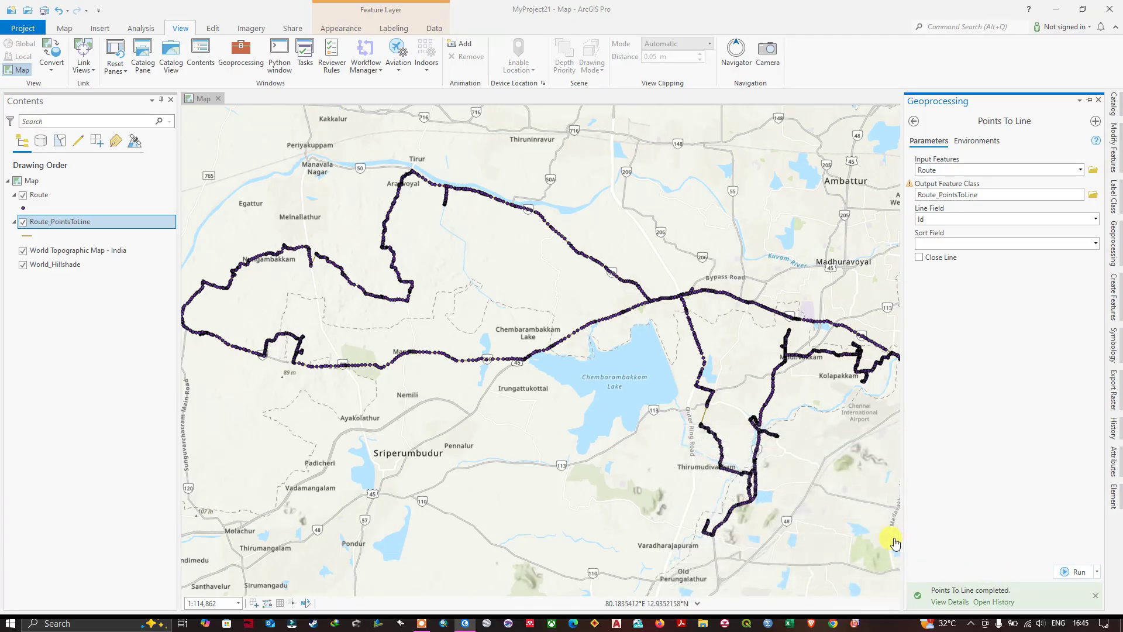
pyautogui.click(22, 195)
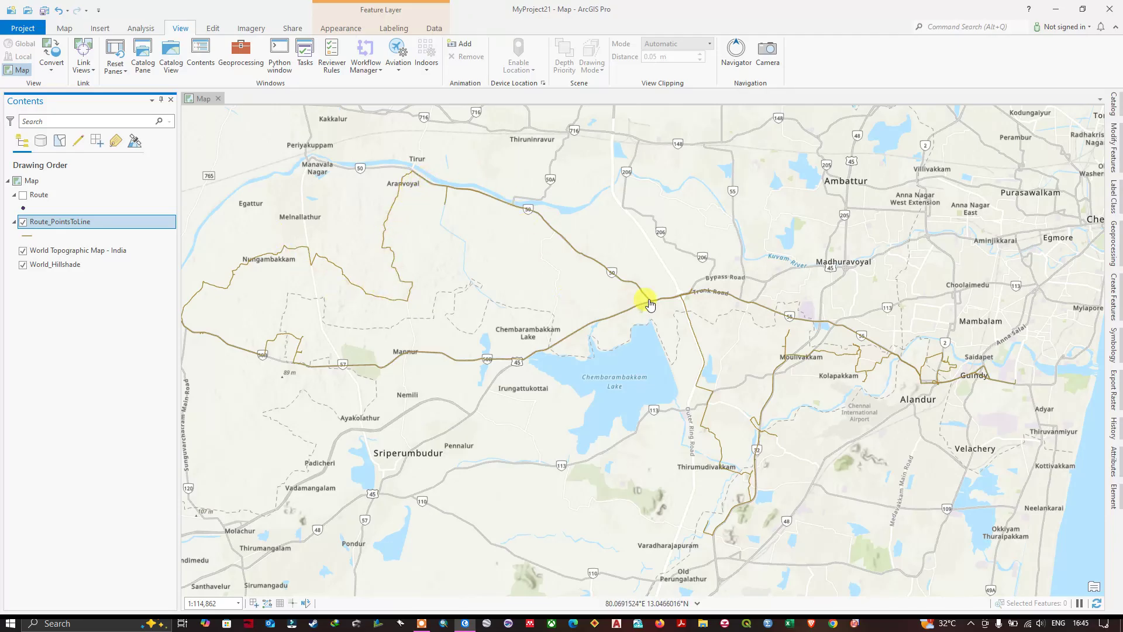
# - Hide World_Hillshade and World Topographic Map, show Route points, then turn both basemaps back on
pyautogui.click(23, 265)
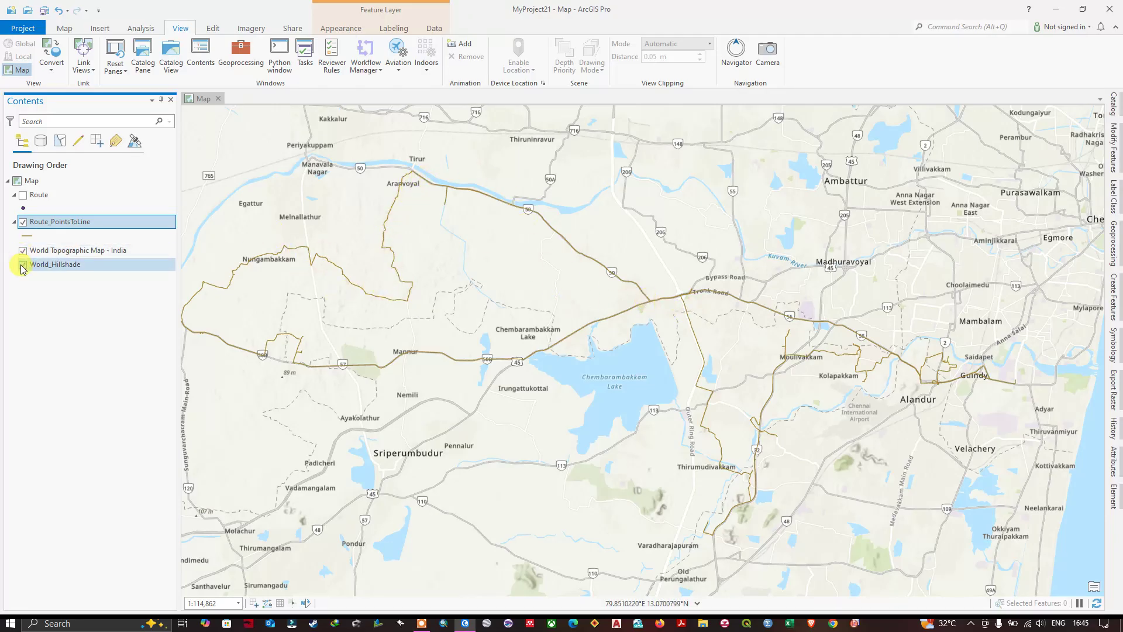
pyautogui.click(22, 251)
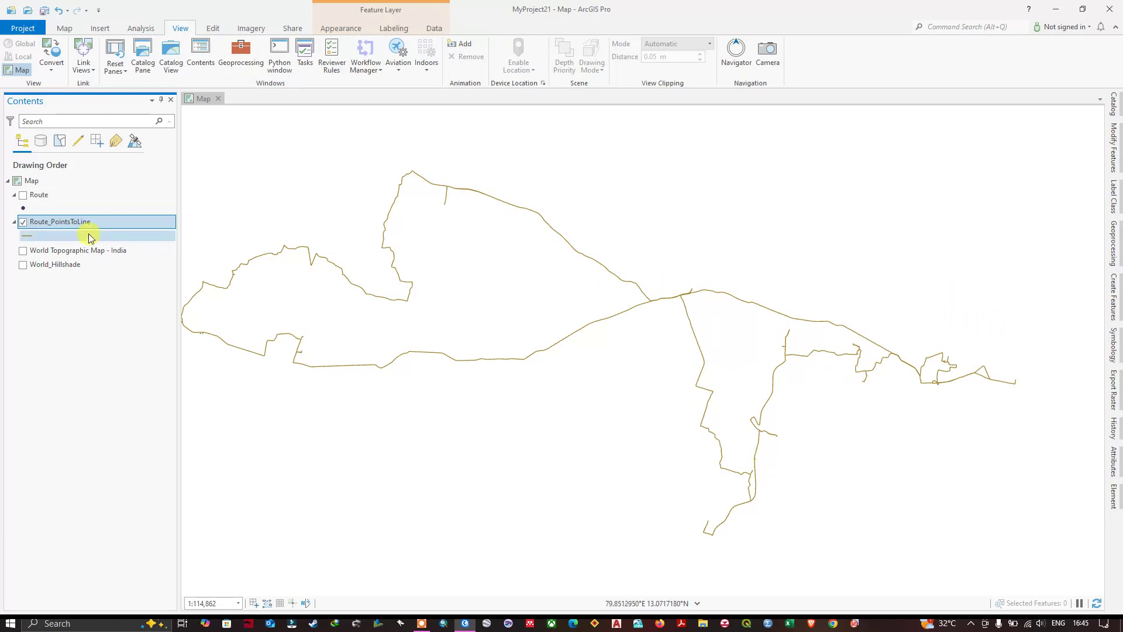
pyautogui.click(22, 196)
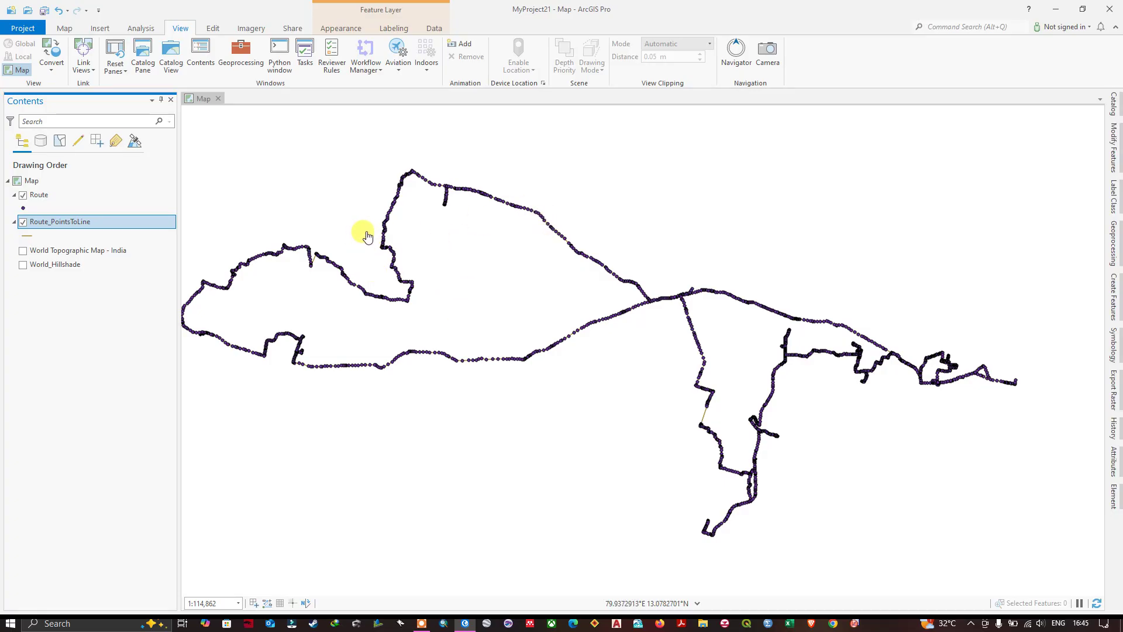
pyautogui.click(23, 251)
pyautogui.click(23, 266)
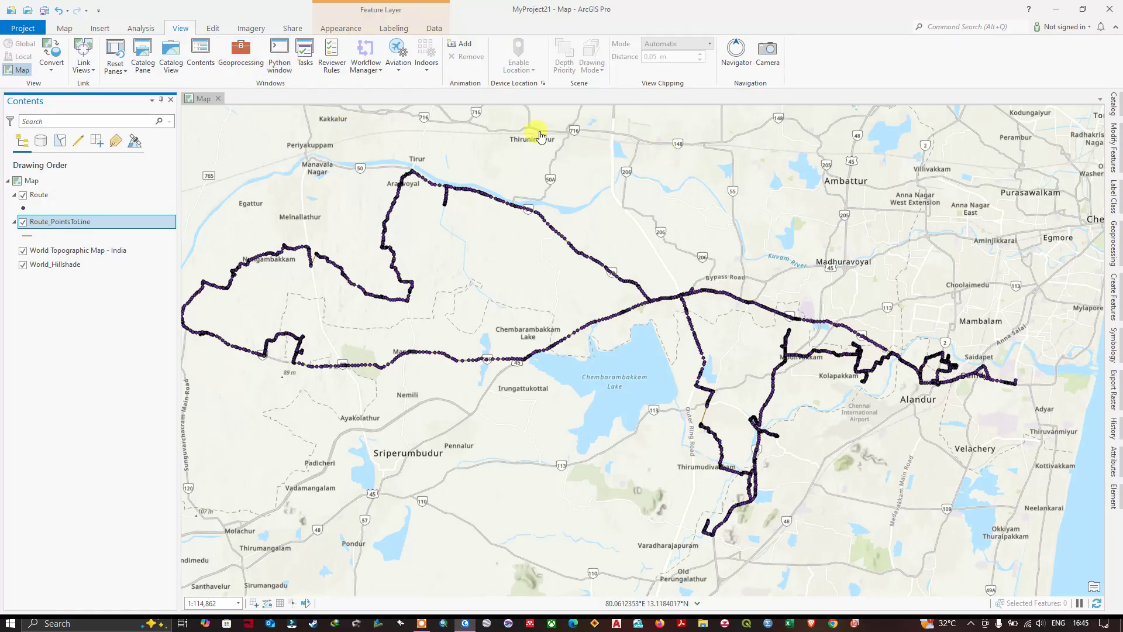
# - Replace the old Geoprocessing search with 'gpx to feature' and open GPX To Features again
pyautogui.click(256, 64)
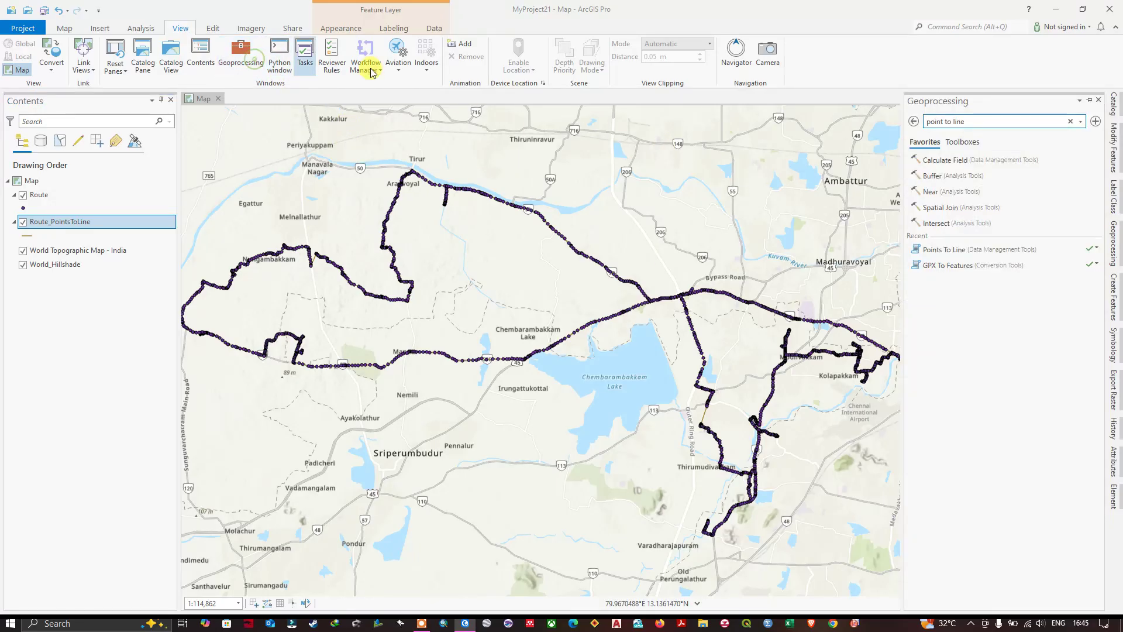
pyautogui.tripleClick(930, 121)
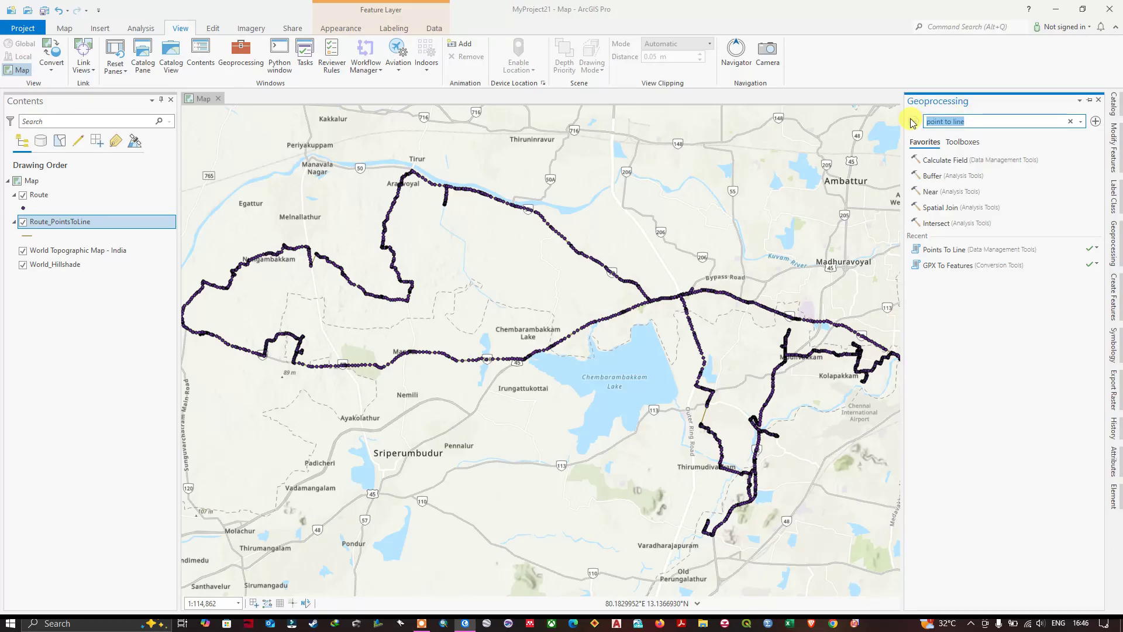
pyautogui.write('gpx to fea')
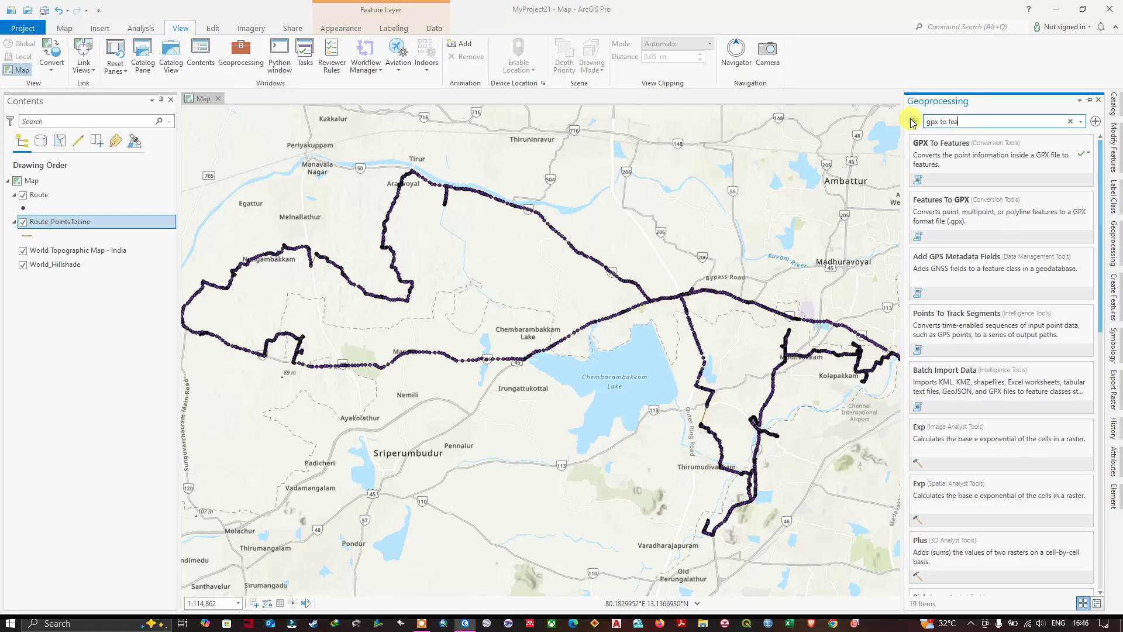
pyautogui.write('ture')
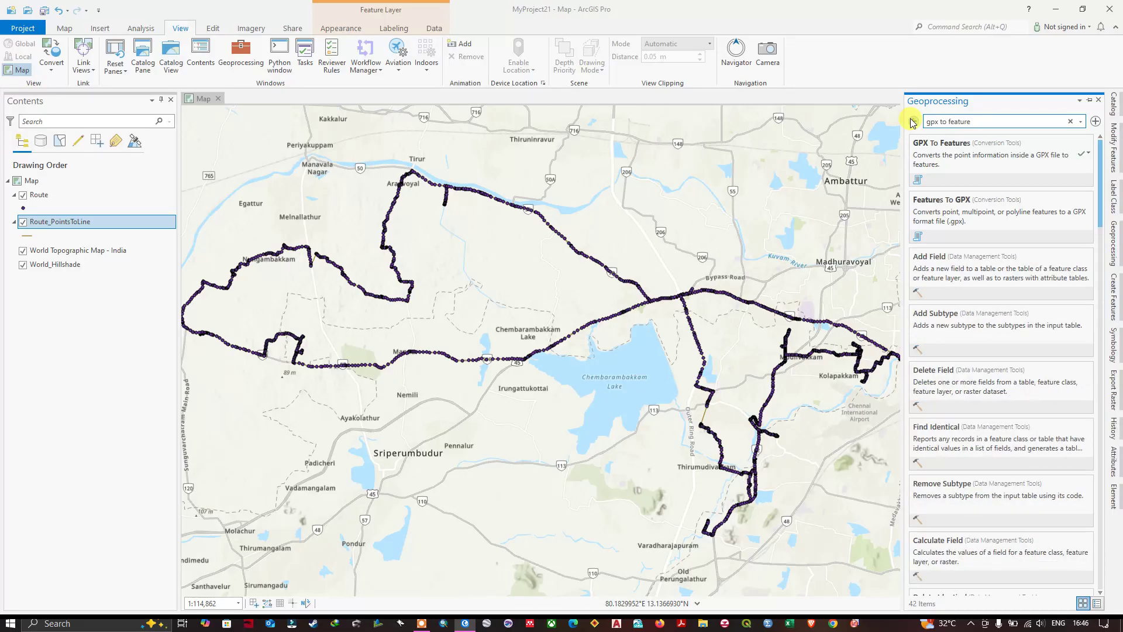
pyautogui.click(922, 142)
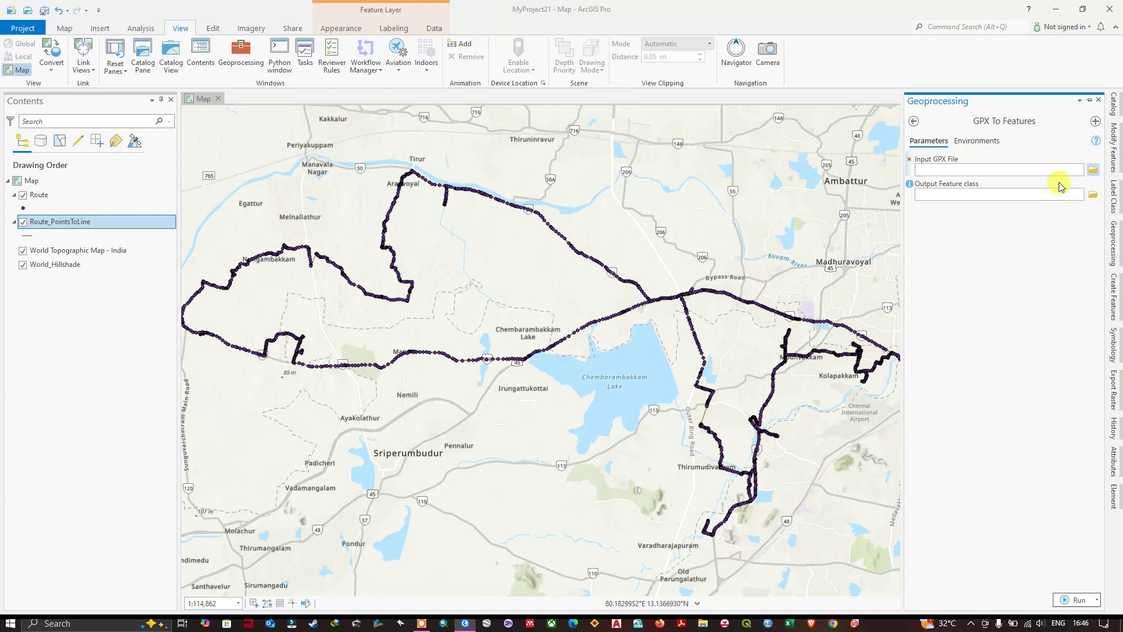
# - Choose Waypoints_25-JUN-22.gpx from GPS_Data as the Input GPX File
pyautogui.click(1089, 171)
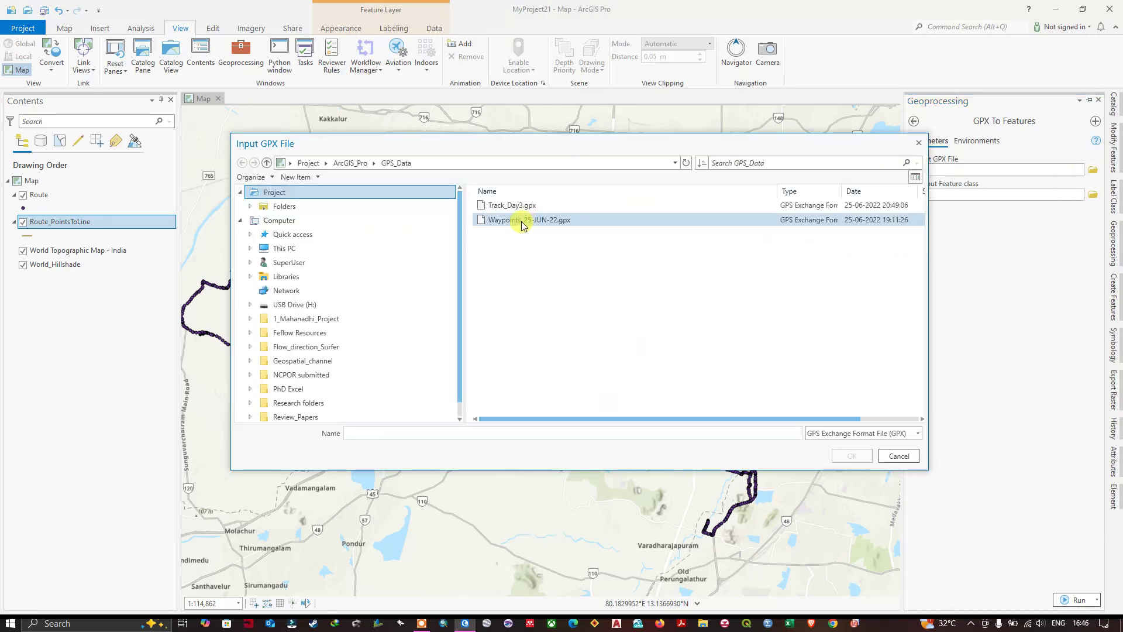
pyautogui.click(523, 223)
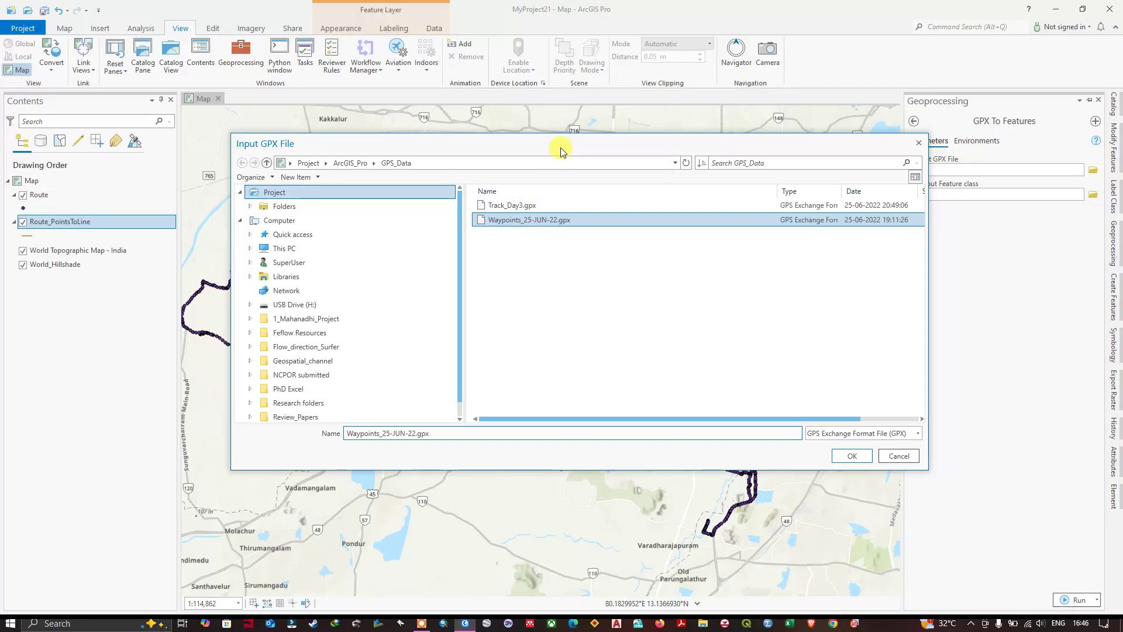
pyautogui.moveTo(557, 146)
pyautogui.mouseDown()
pyautogui.moveTo(529, 424)
pyautogui.moveTo(546, 461)
pyautogui.moveTo(557, 138)
pyautogui.mouseUp()
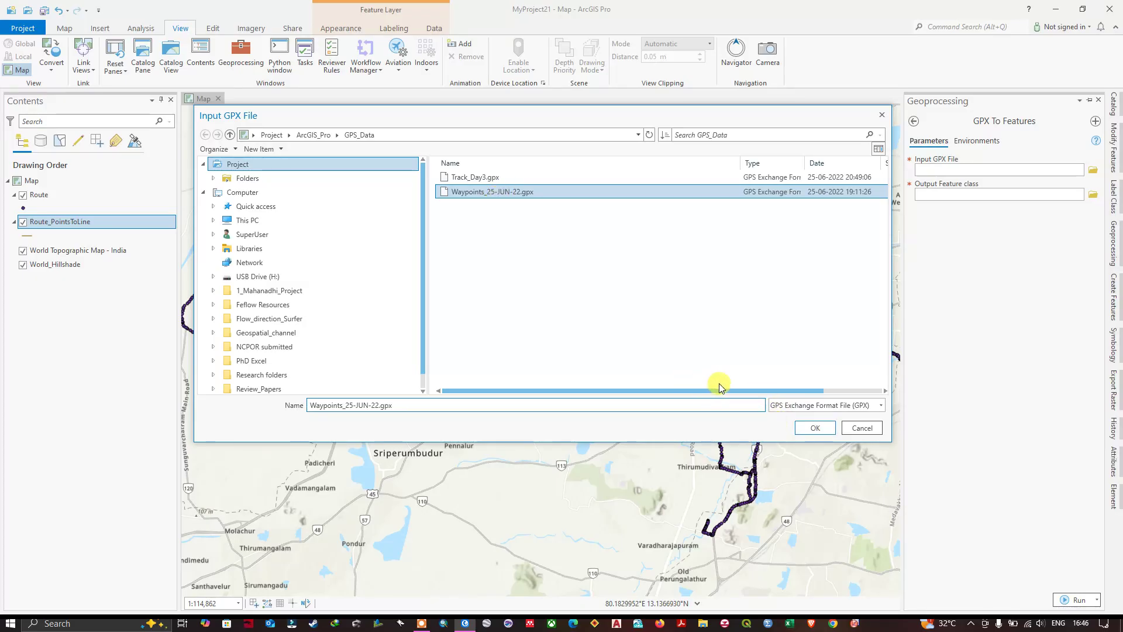
pyautogui.click(815, 428)
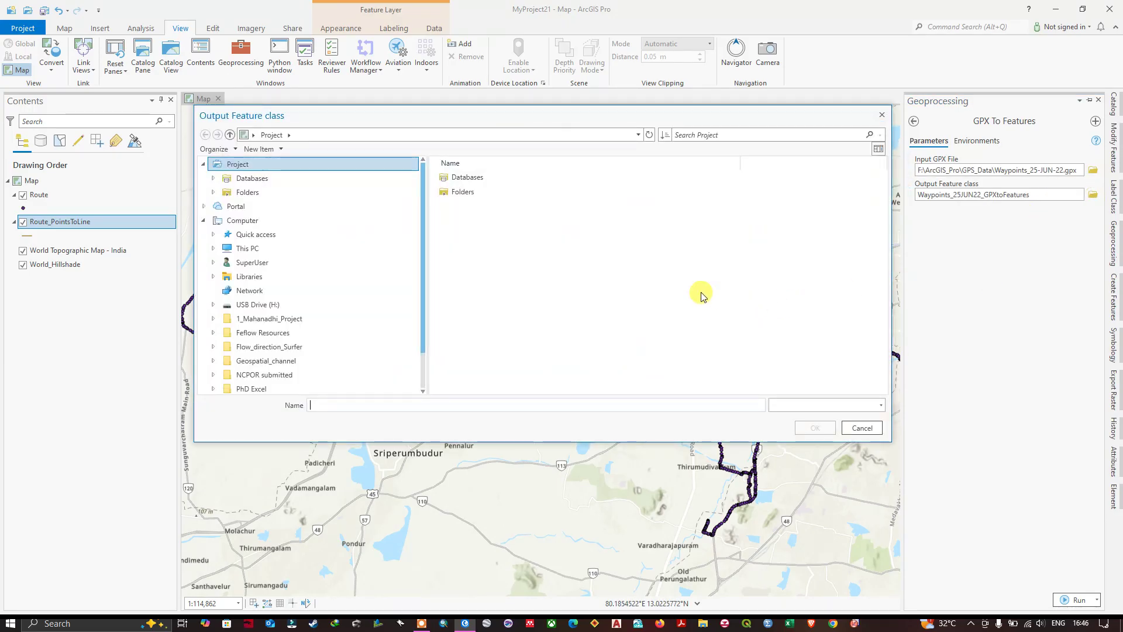
# - Save the output as 'Waypoints' in F:\ArcGIS_Pro\GPS_Data
pyautogui.click(252, 332)
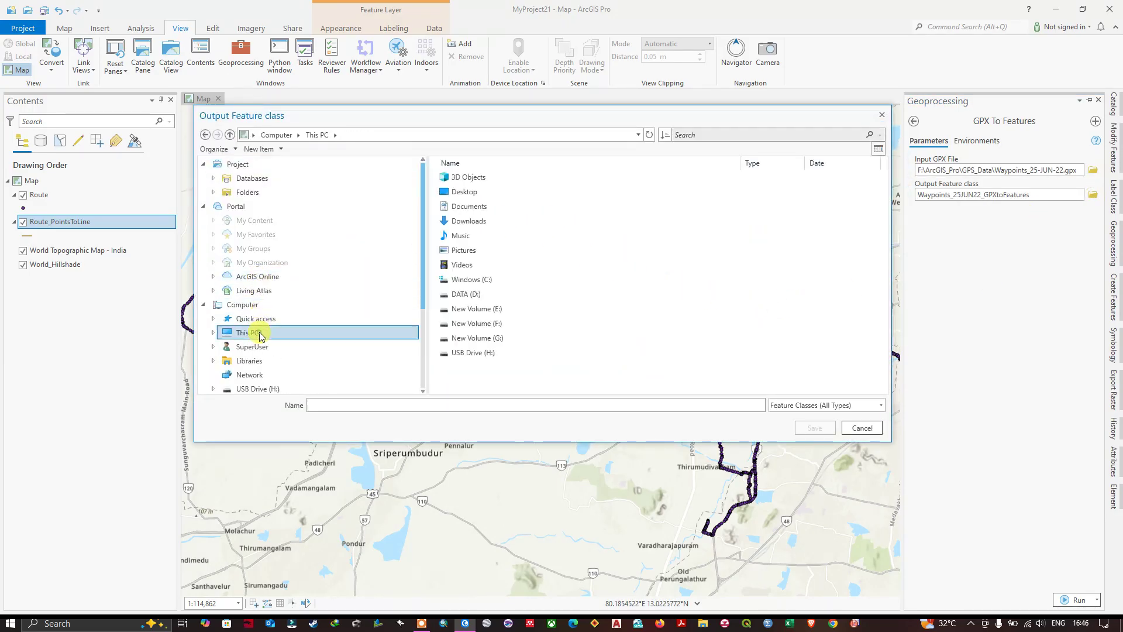
pyautogui.click(516, 325)
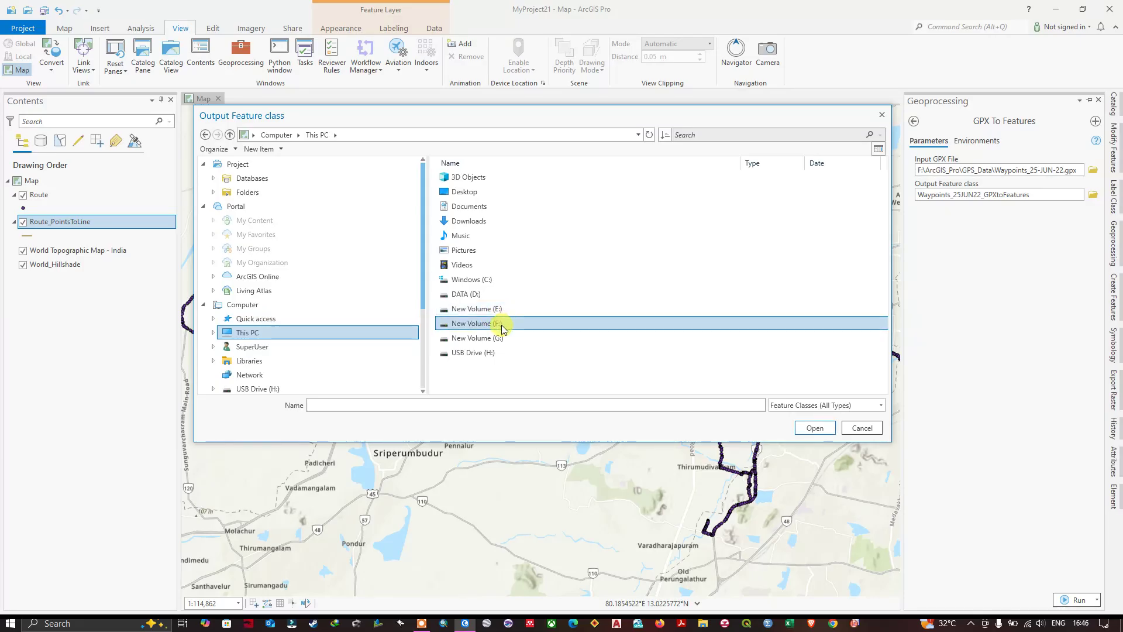
pyautogui.doubleClick(516, 326)
pyautogui.doubleClick(490, 189)
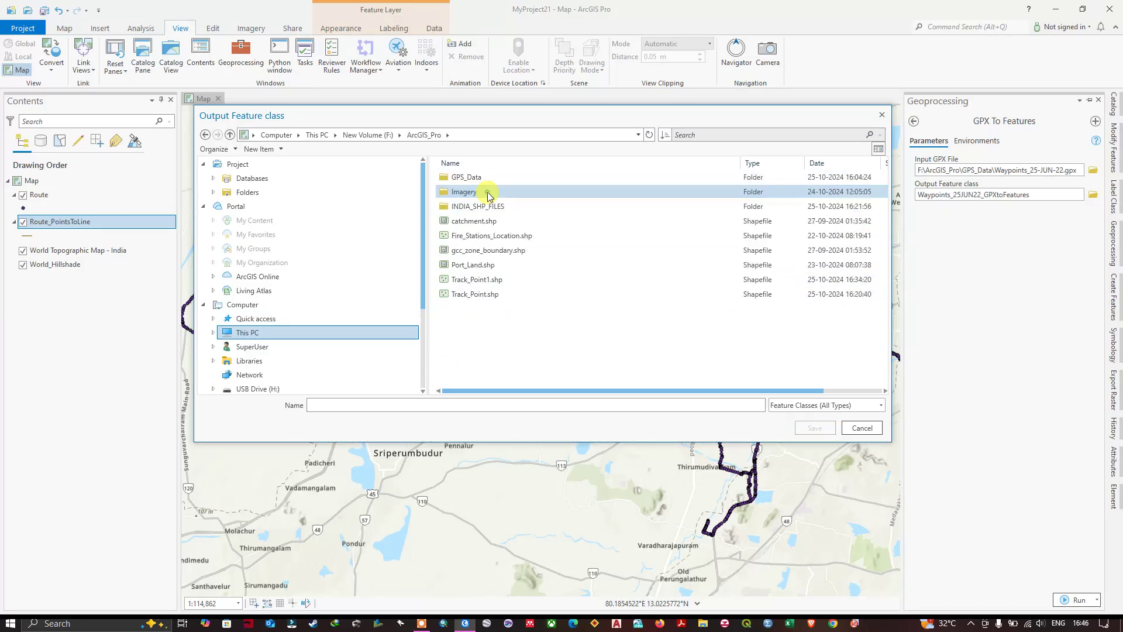
pyautogui.doubleClick(486, 177)
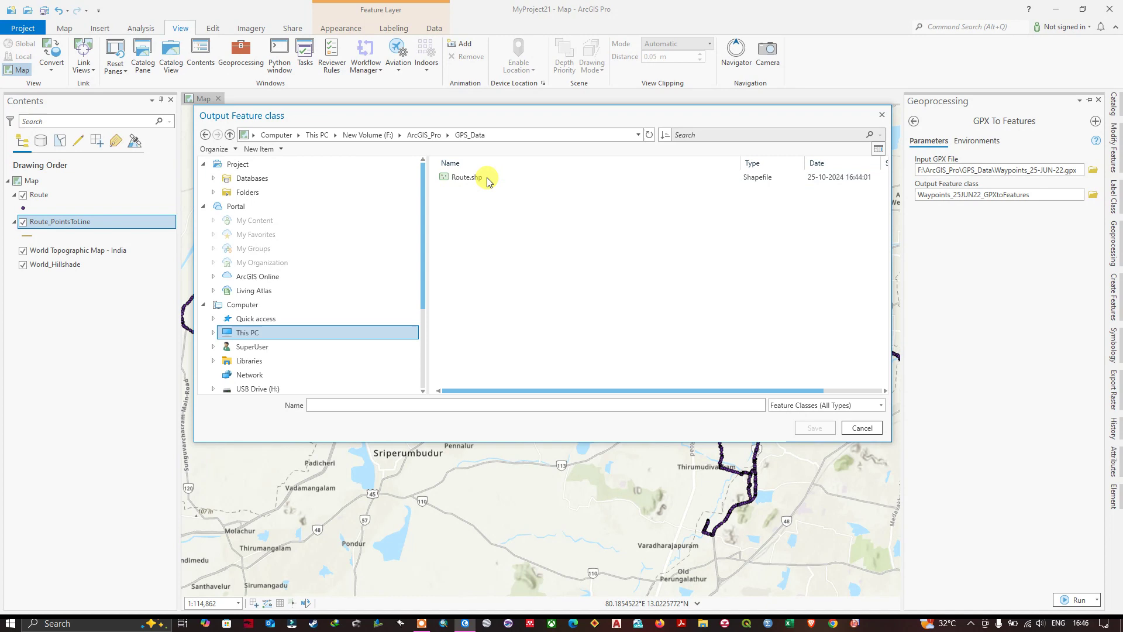
pyautogui.click(476, 405)
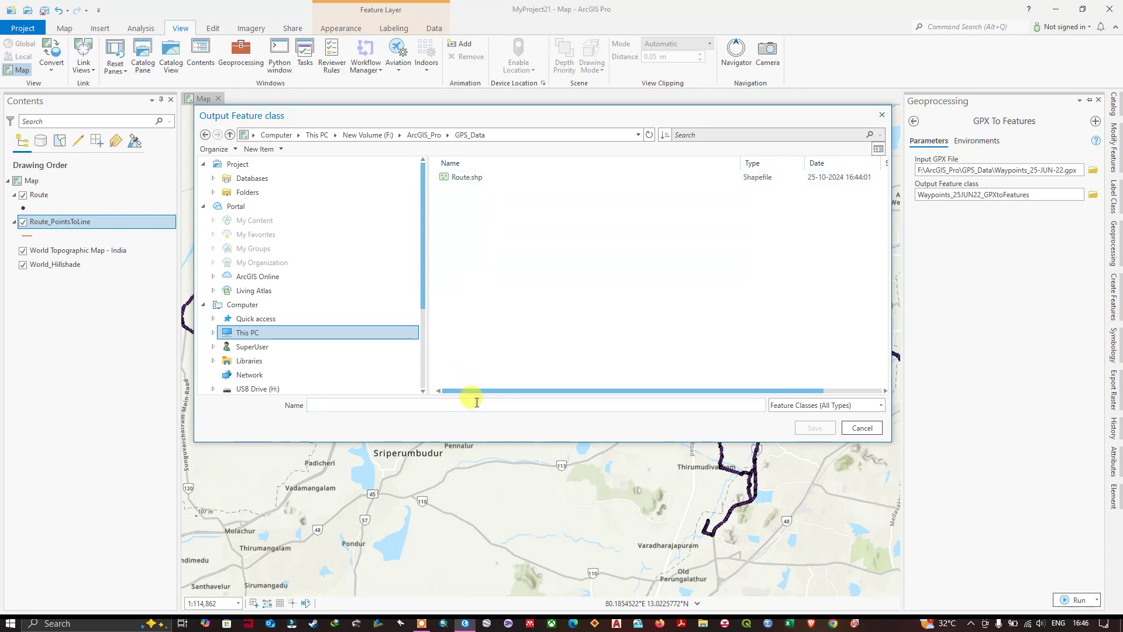
pyautogui.write('W')
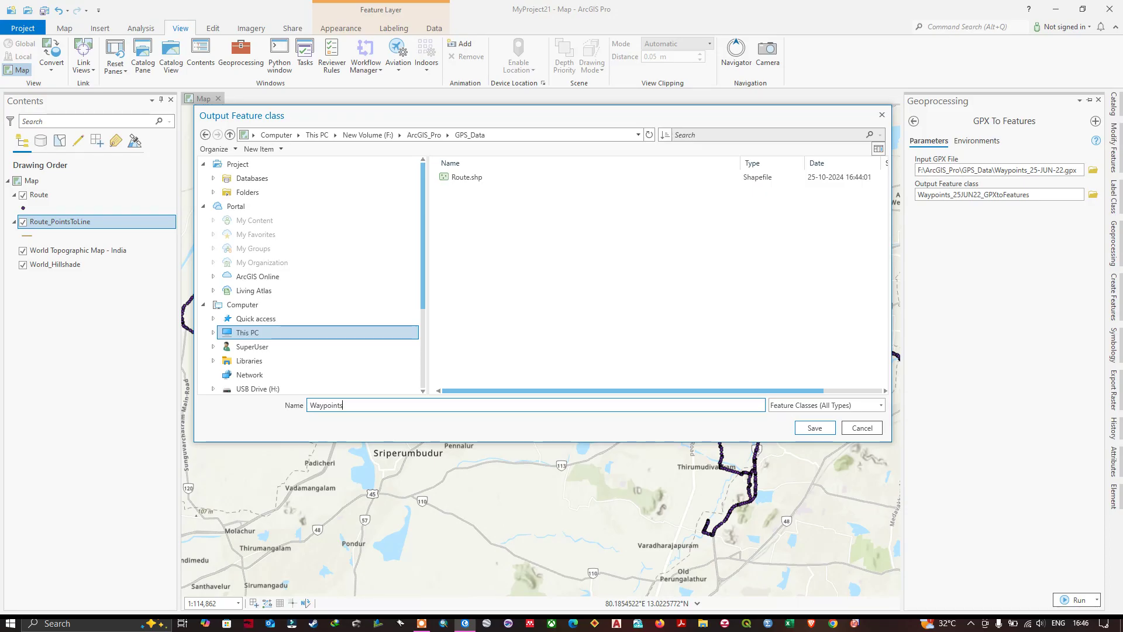
pyautogui.write('aypoints')
pyautogui.click(812, 431)
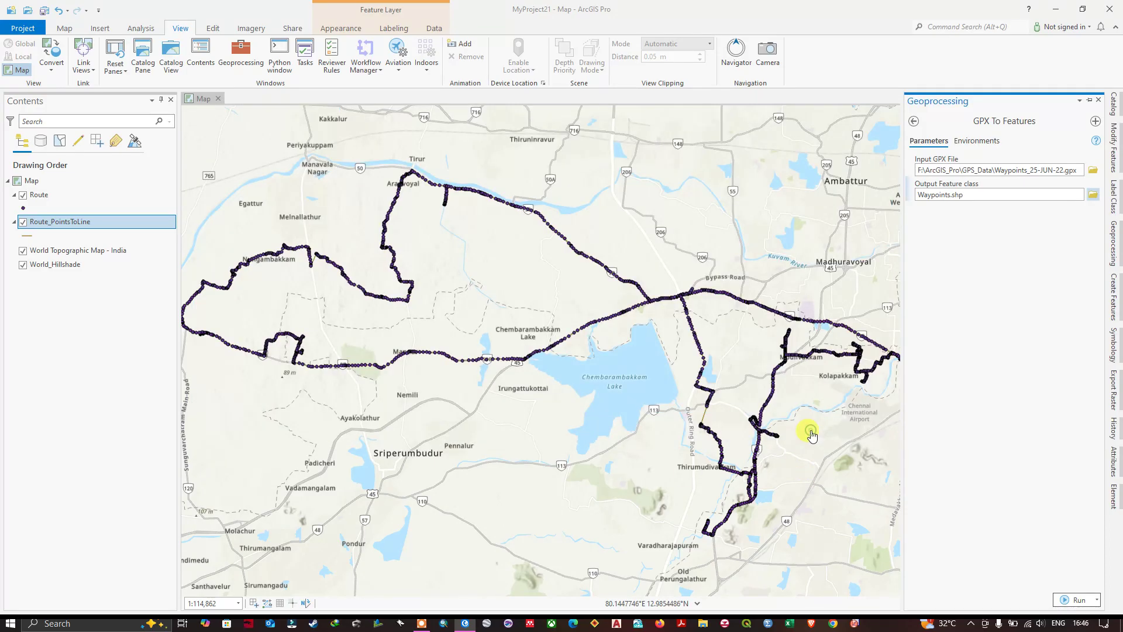
# - Run the conversion to create the Waypoints layer, hide Route points, and zoom in on the route
pyautogui.click(1071, 600)
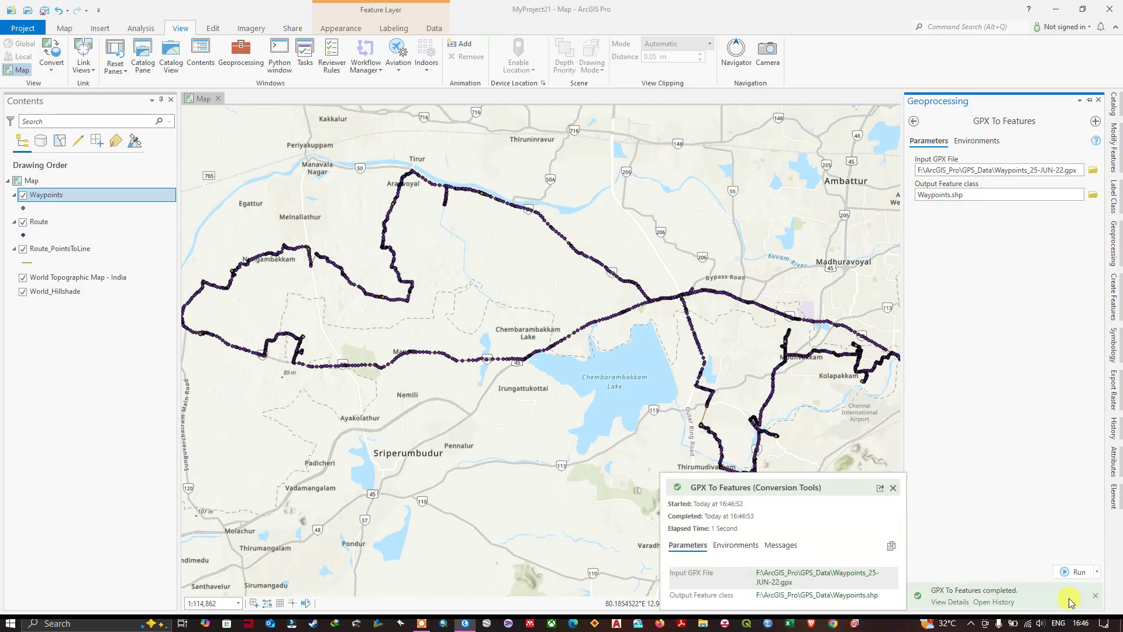
pyautogui.click(893, 489)
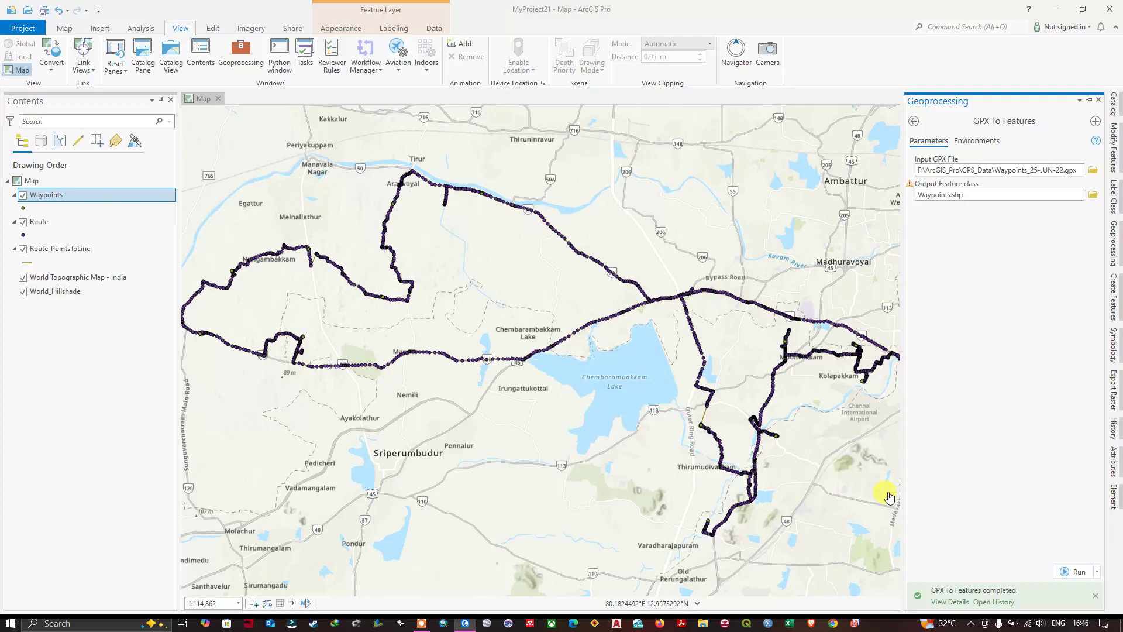
pyautogui.click(23, 223)
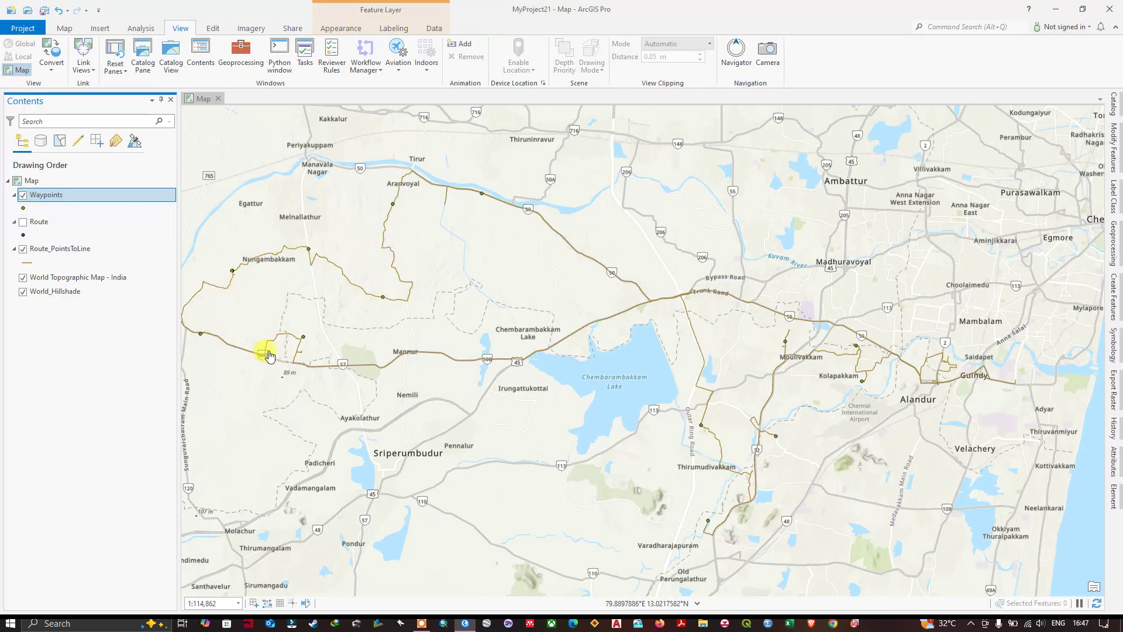
pyautogui.scroll(3, 283, 243)
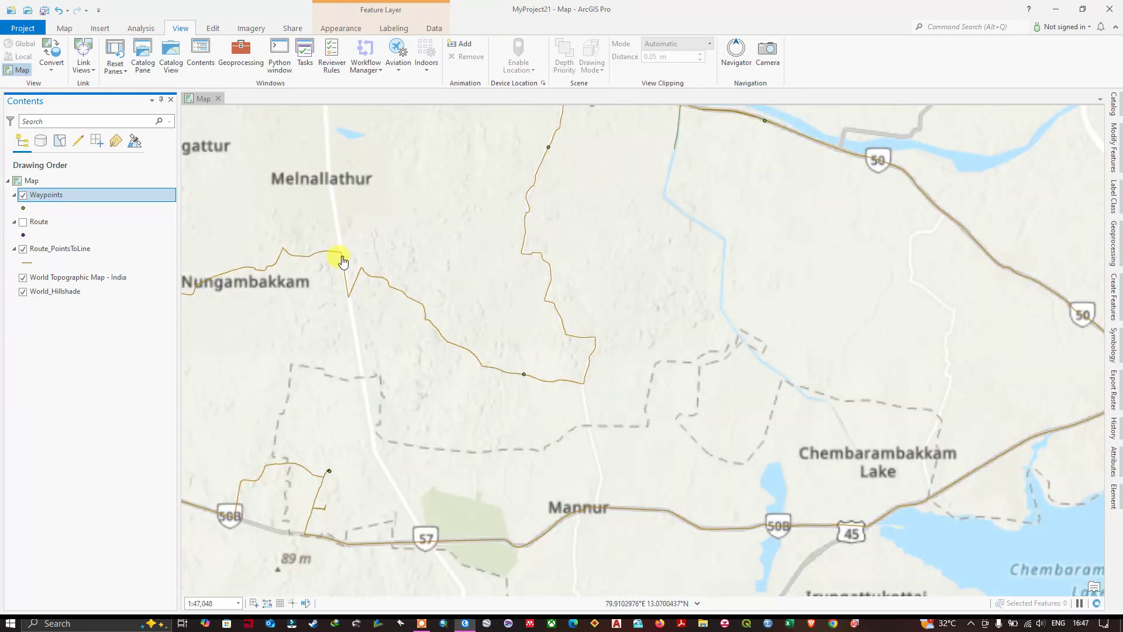
pyautogui.click(344, 259)
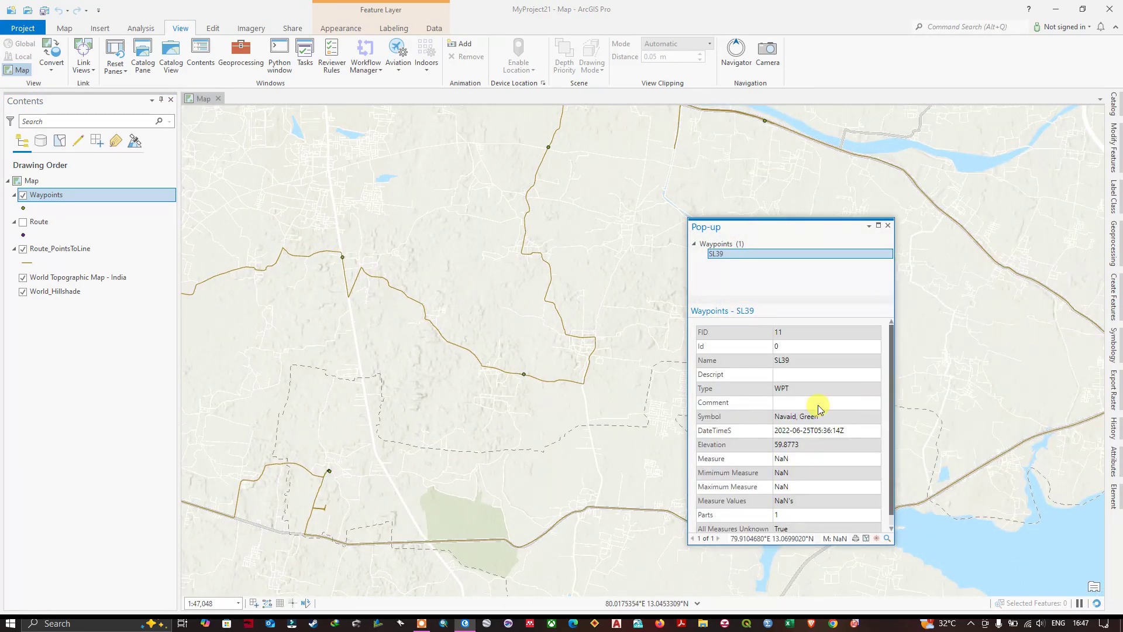
pyautogui.scroll(-1, 805, 384)
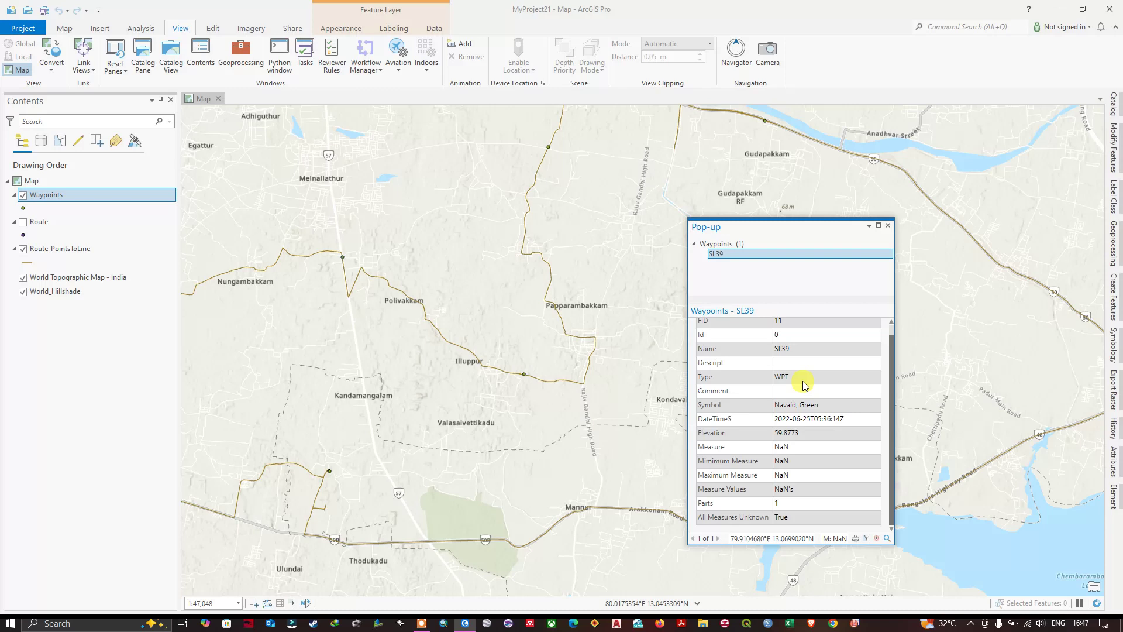
pyautogui.click(550, 150)
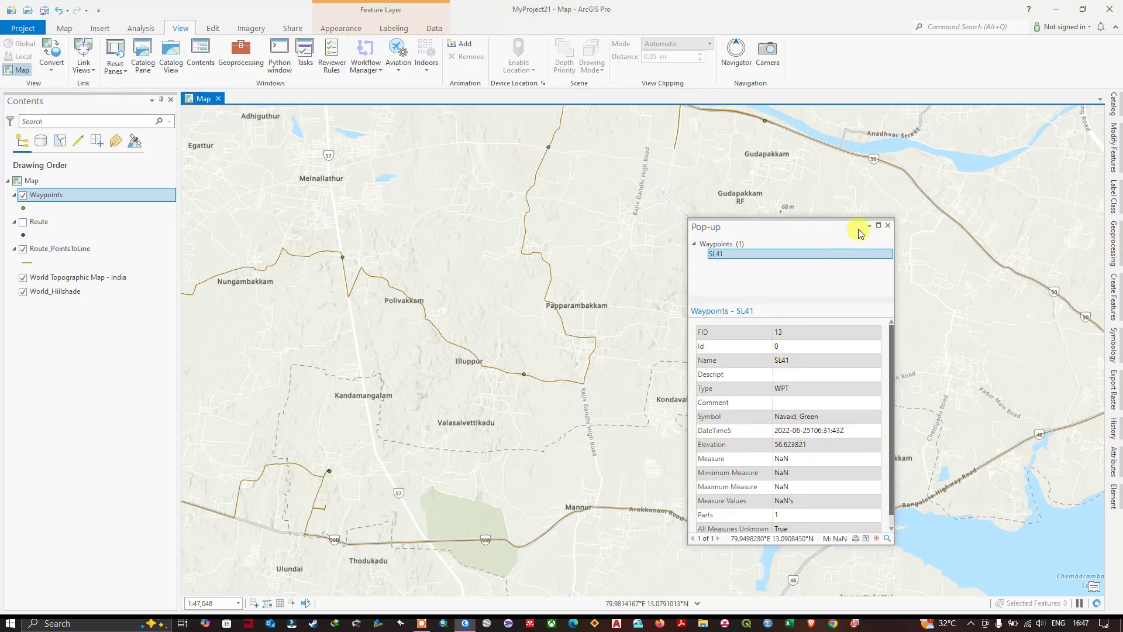
pyautogui.click(889, 227)
pyautogui.scroll(-3, 619, 333)
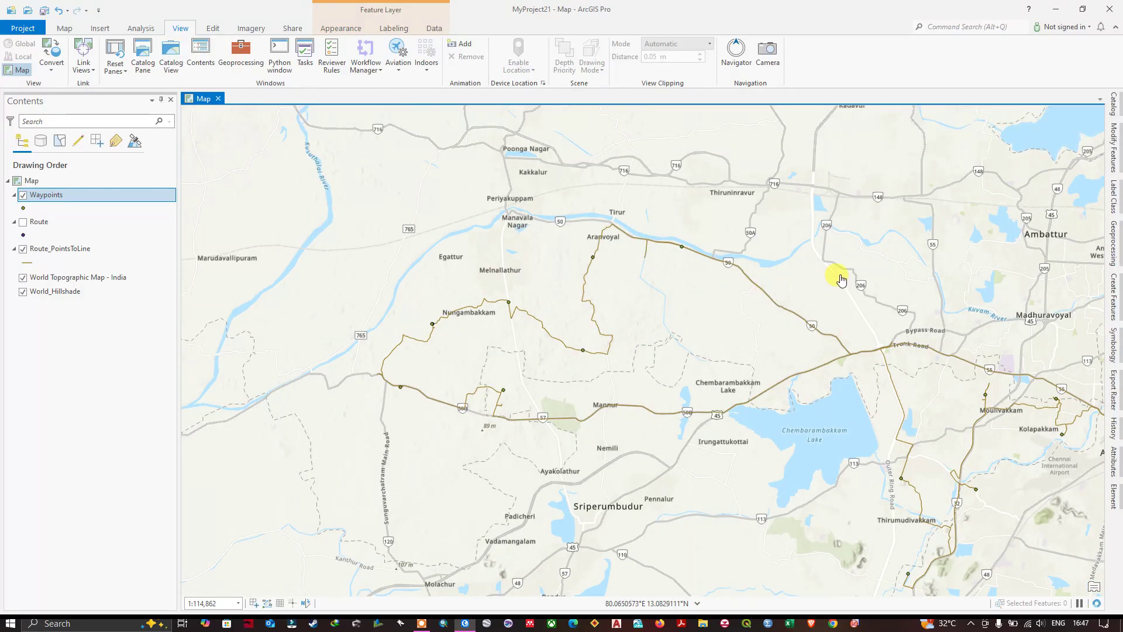
pyautogui.moveTo(842, 281); pyautogui.dragTo(672, 256)
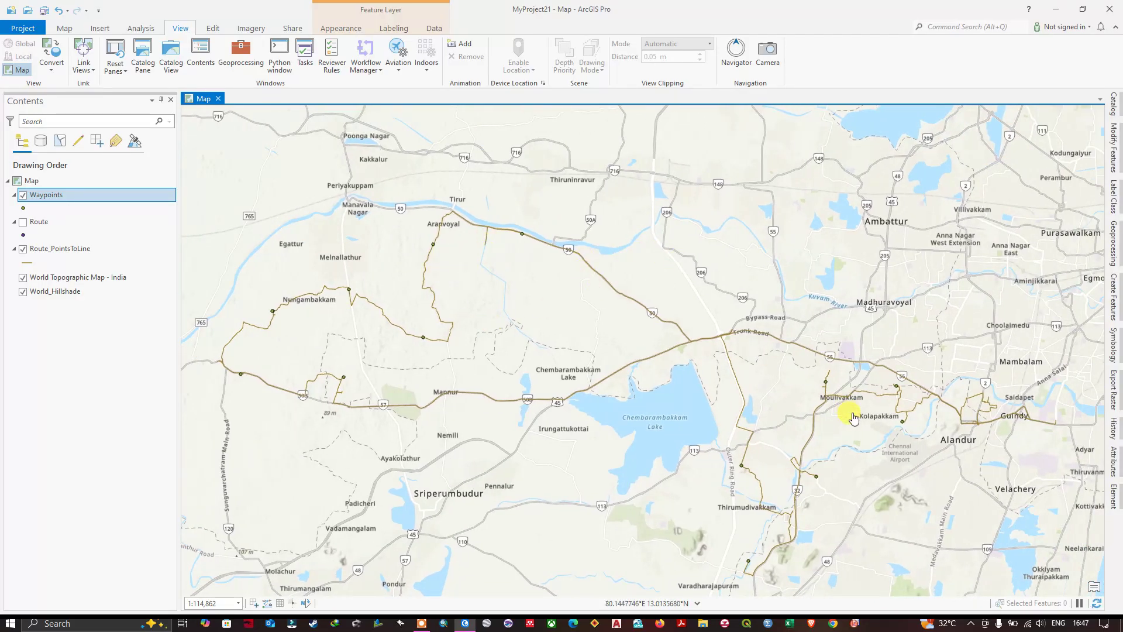
pyautogui.click(903, 422)
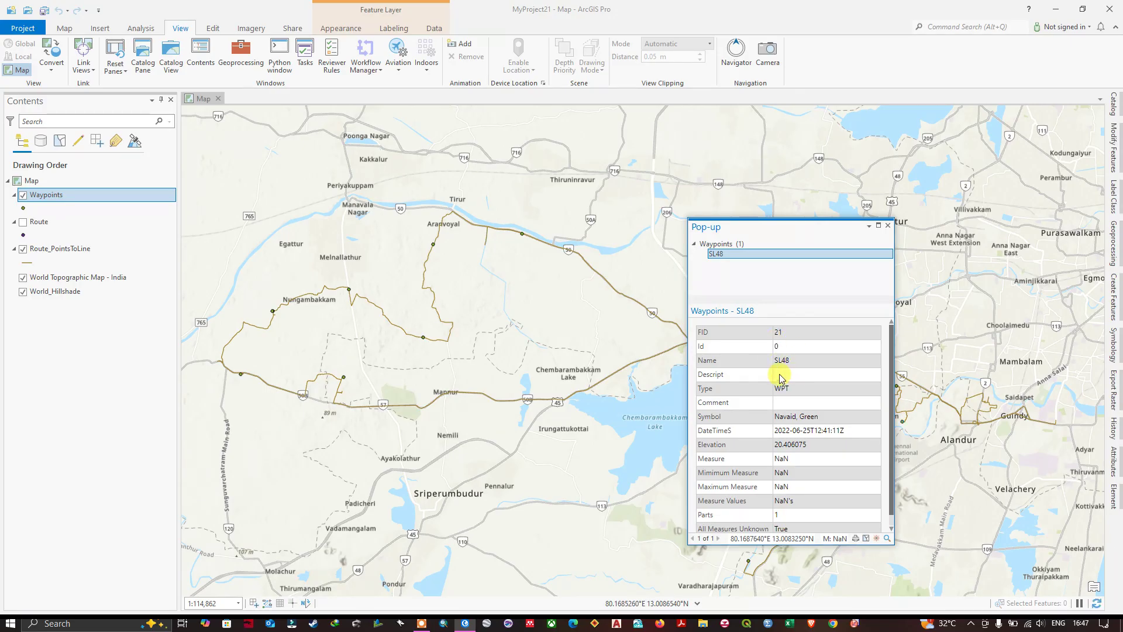
pyautogui.click(889, 227)
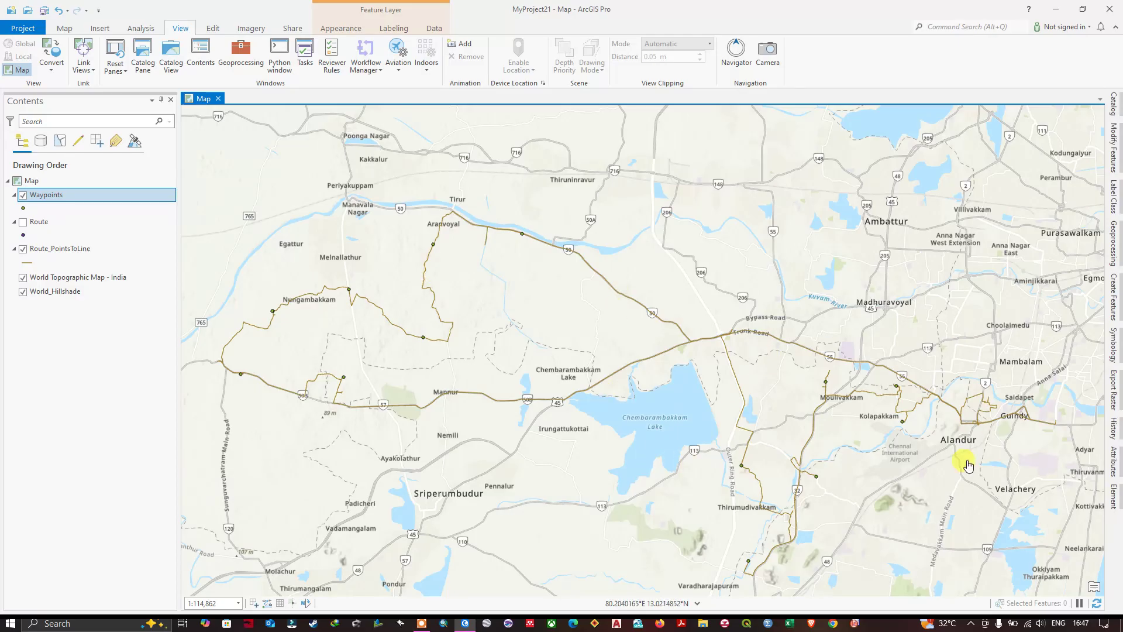
pyautogui.scroll(-2, 546, 219)
pyautogui.scroll(2, 554, 234)
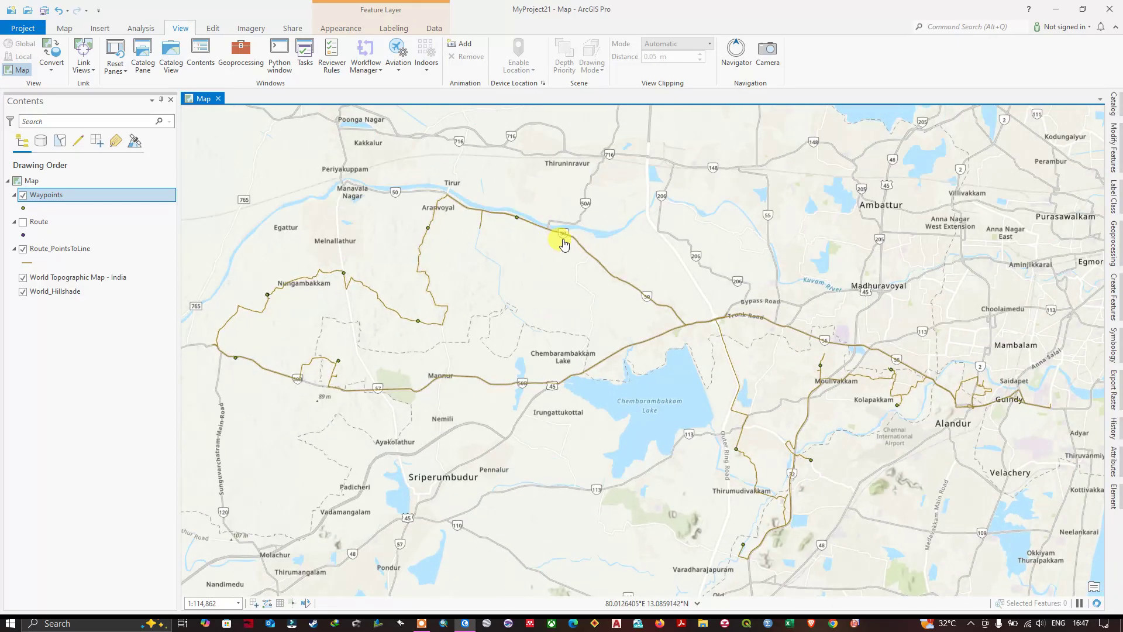